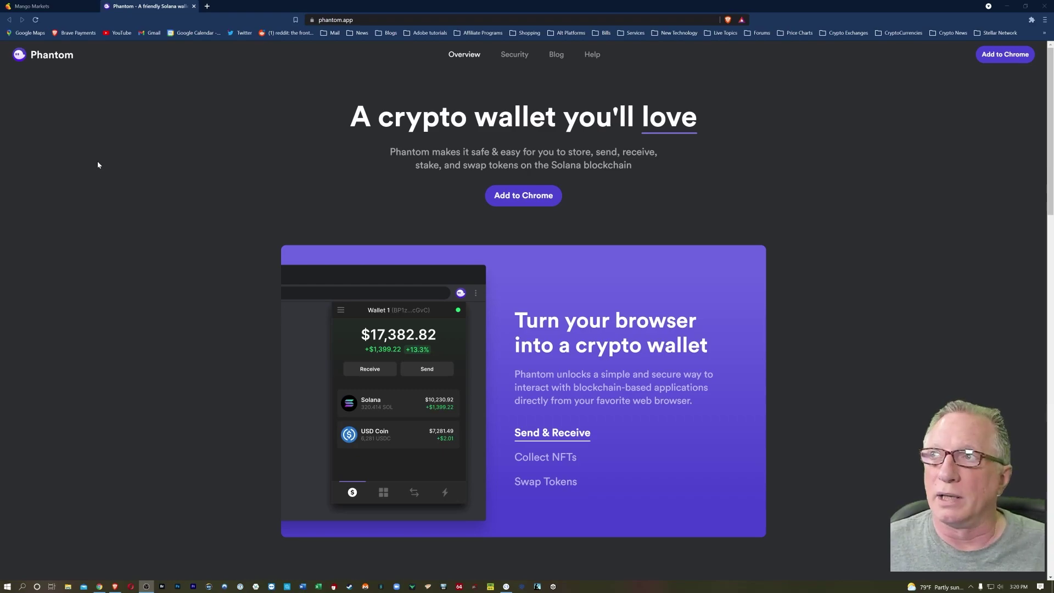
After a look at the Mango Markets token page, add the Phantom extension to Brave from the Chrome Web Store
click(38, 7)
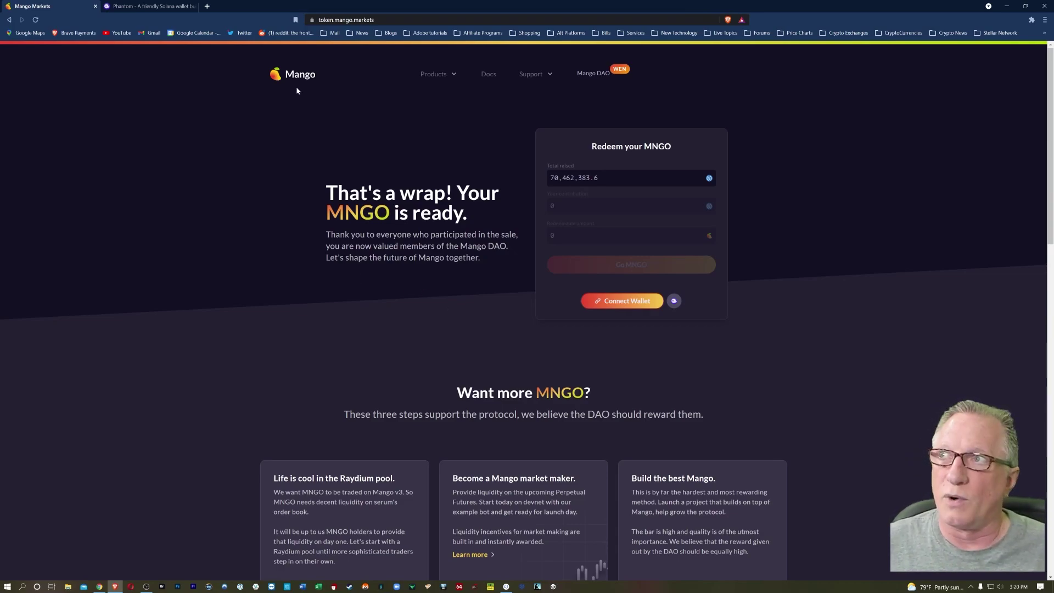
click(152, 7)
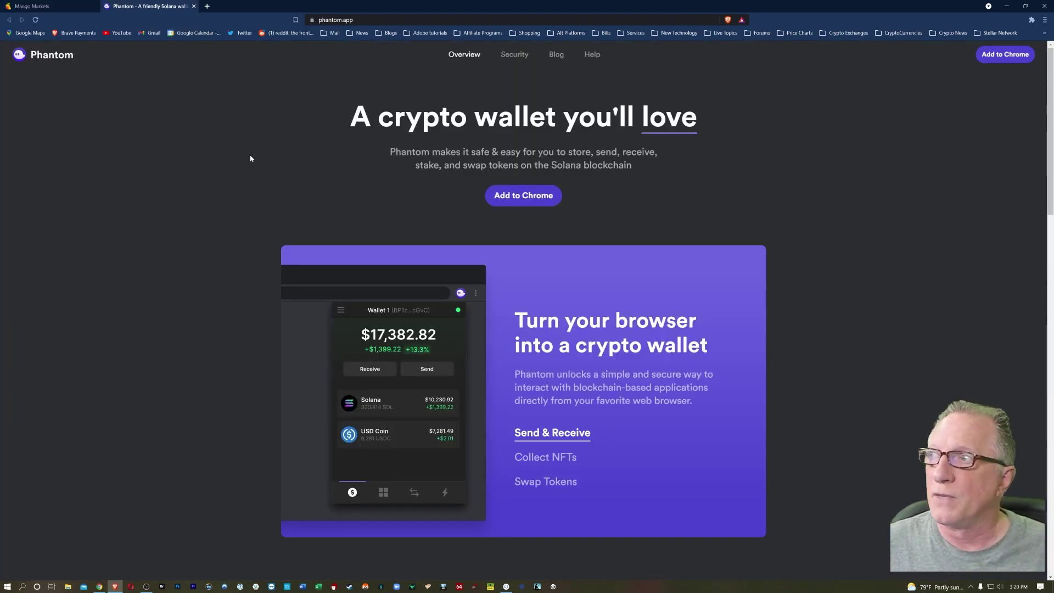
click(524, 202)
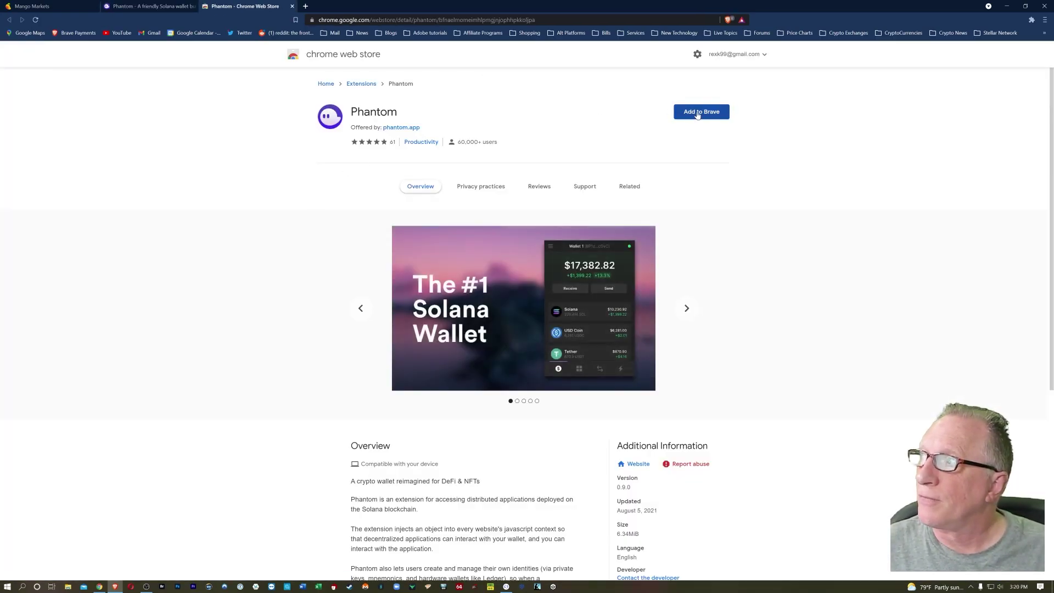
click(698, 113)
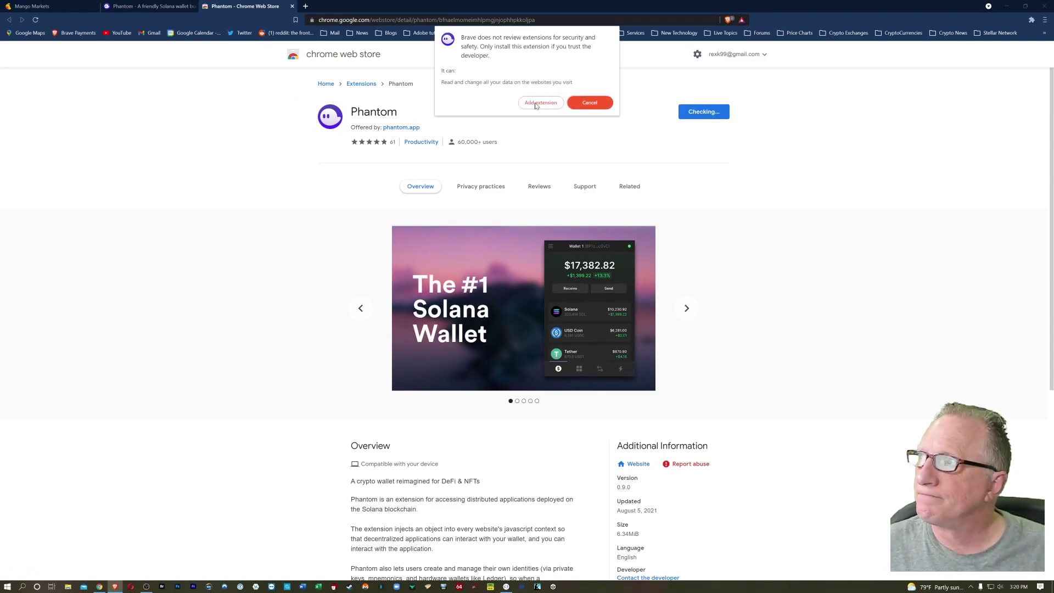
click(540, 102)
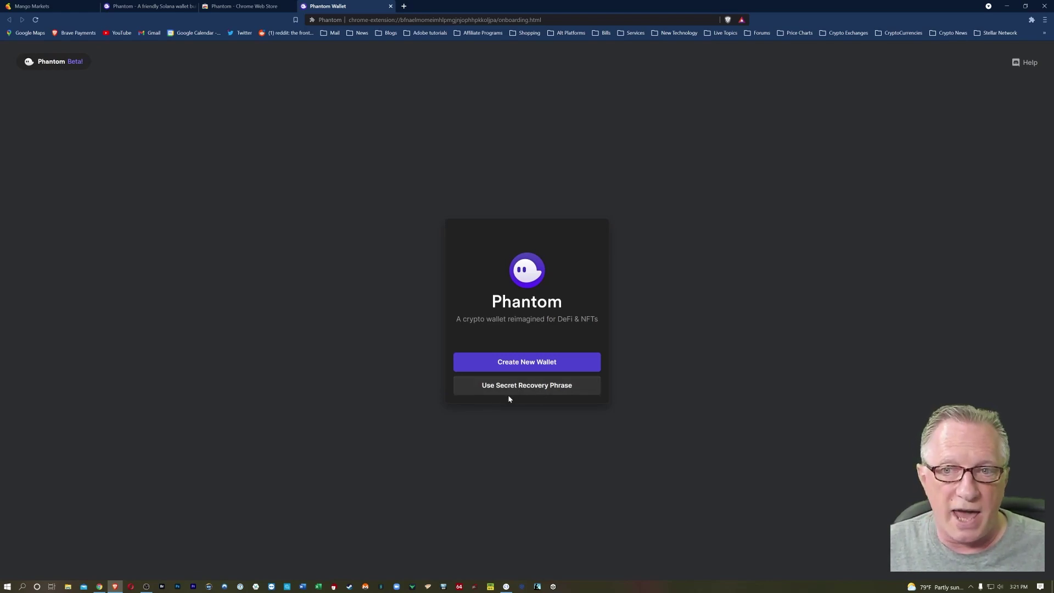
Create a new Phantom wallet, copy its secret recovery phrase, and confirm it has been saved
click(534, 364)
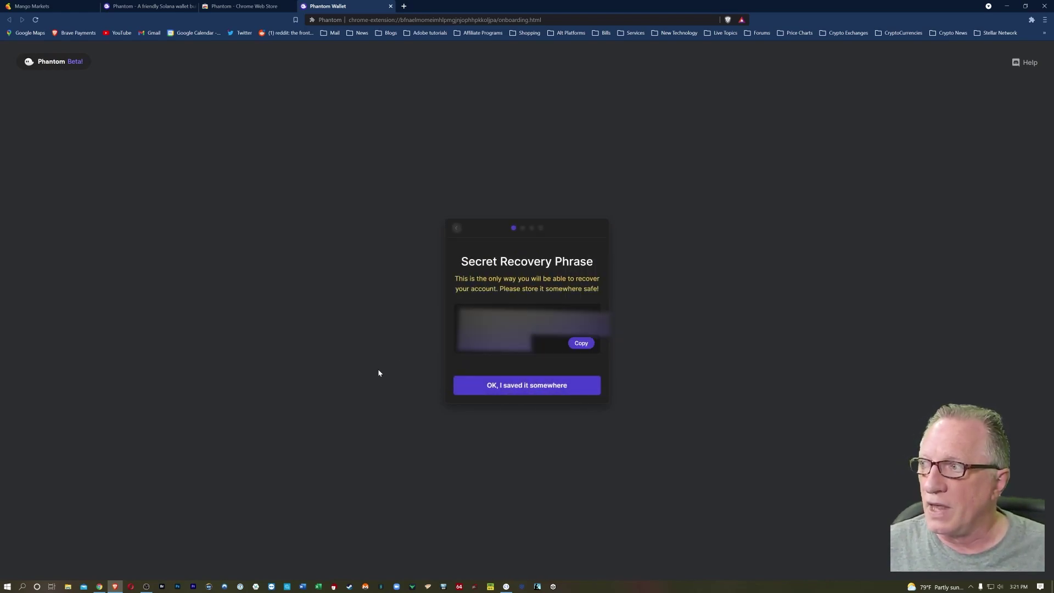
click(579, 345)
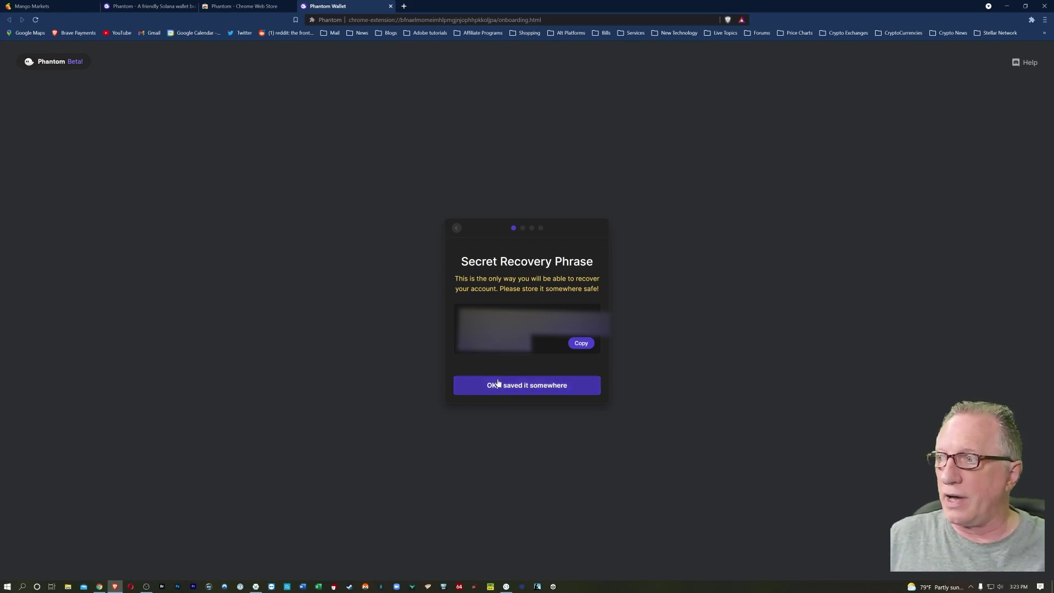
click(526, 391)
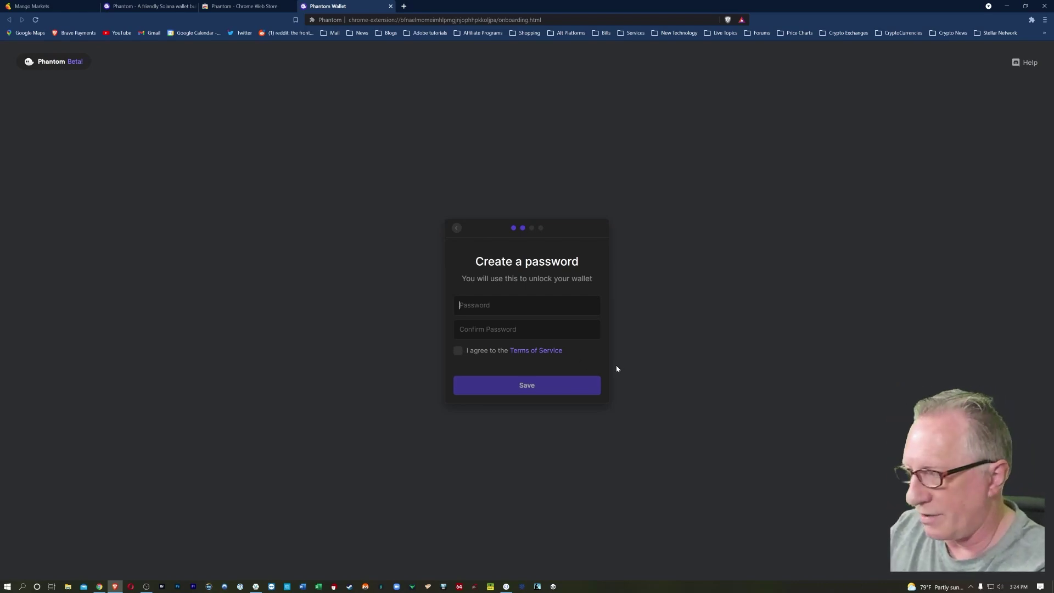
Enter and confirm the unlock password, accept the Terms of Service, save, and pass the shortcut step
key(ctrl+v)
key(Tab)
key(ctrl+v)
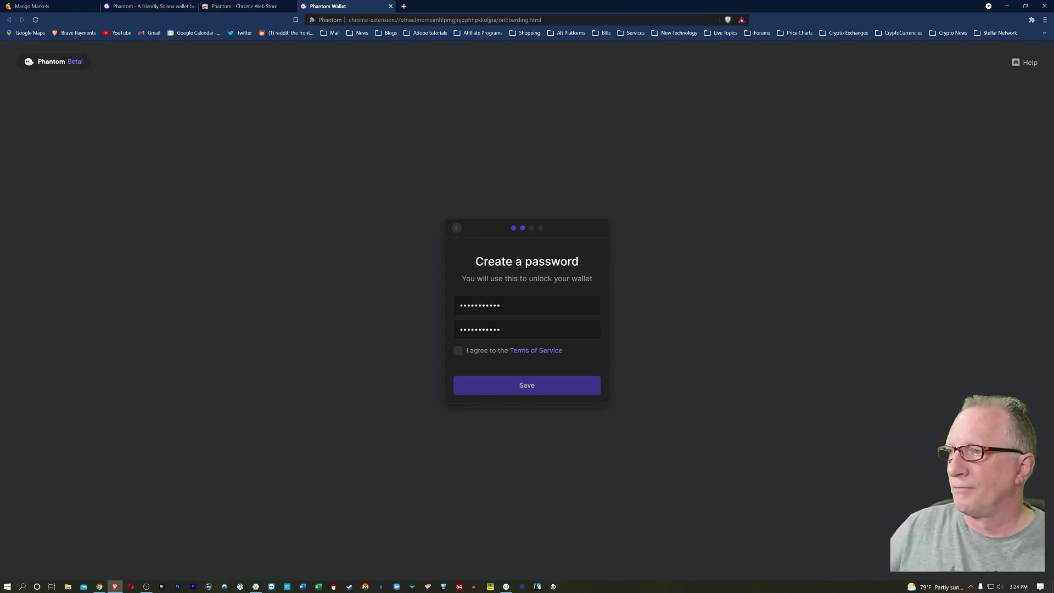
click(458, 352)
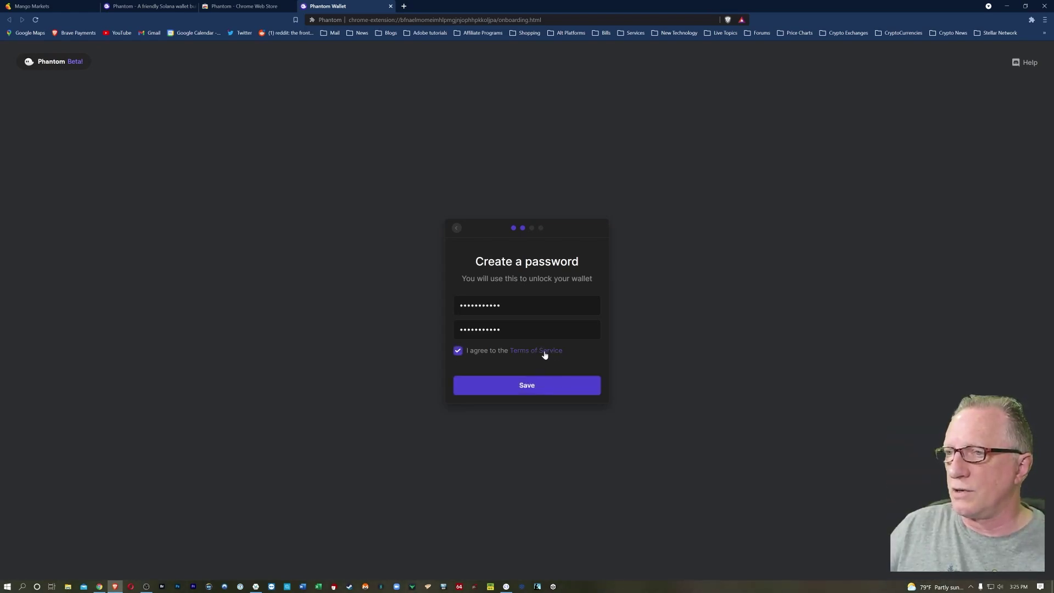
click(525, 391)
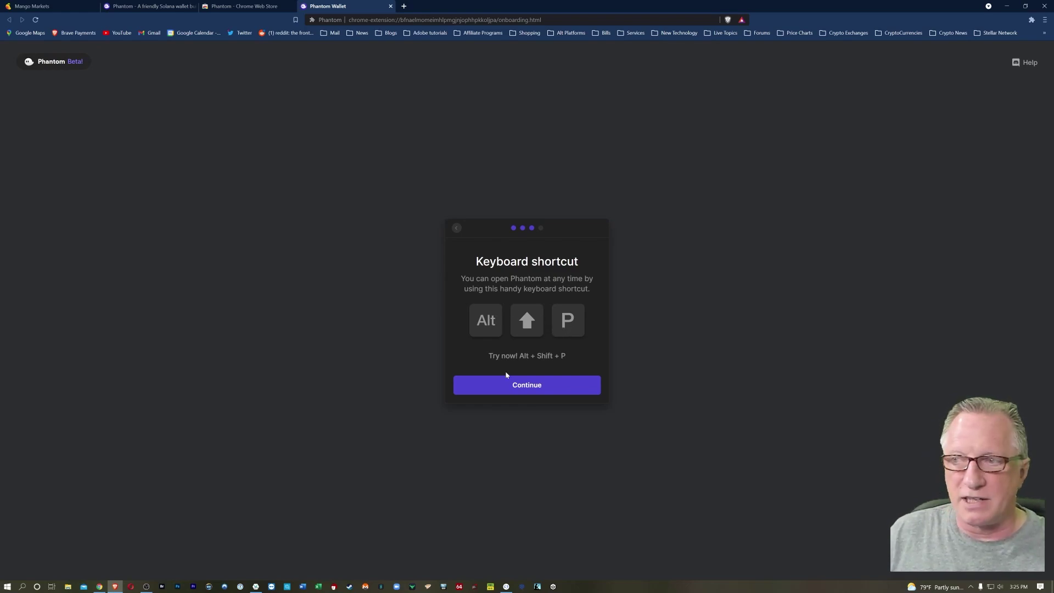
click(522, 389)
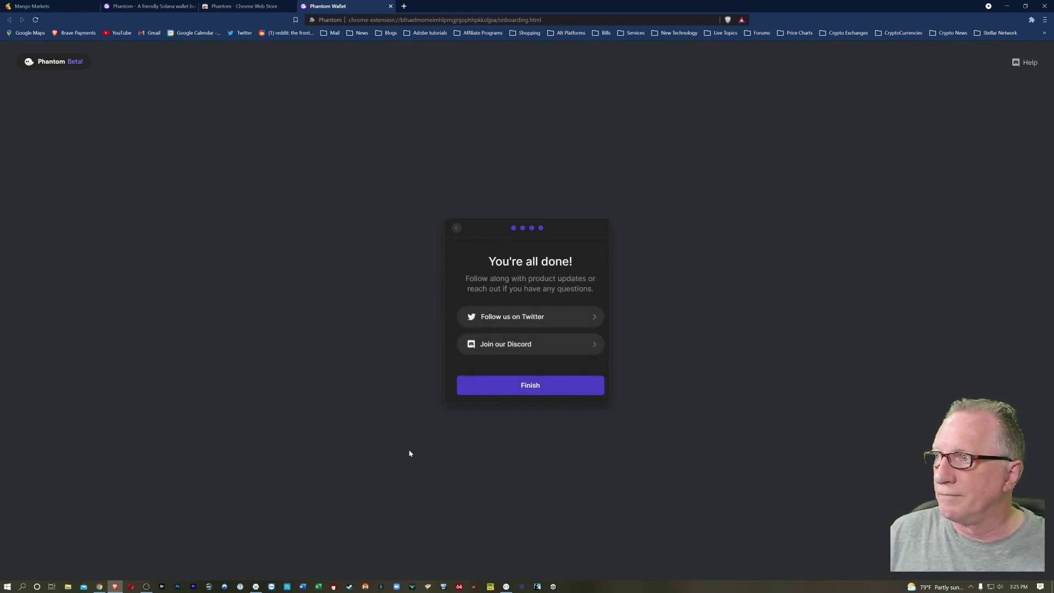
Finish the setup and open the Phantom popup from the Extensions menu
click(520, 388)
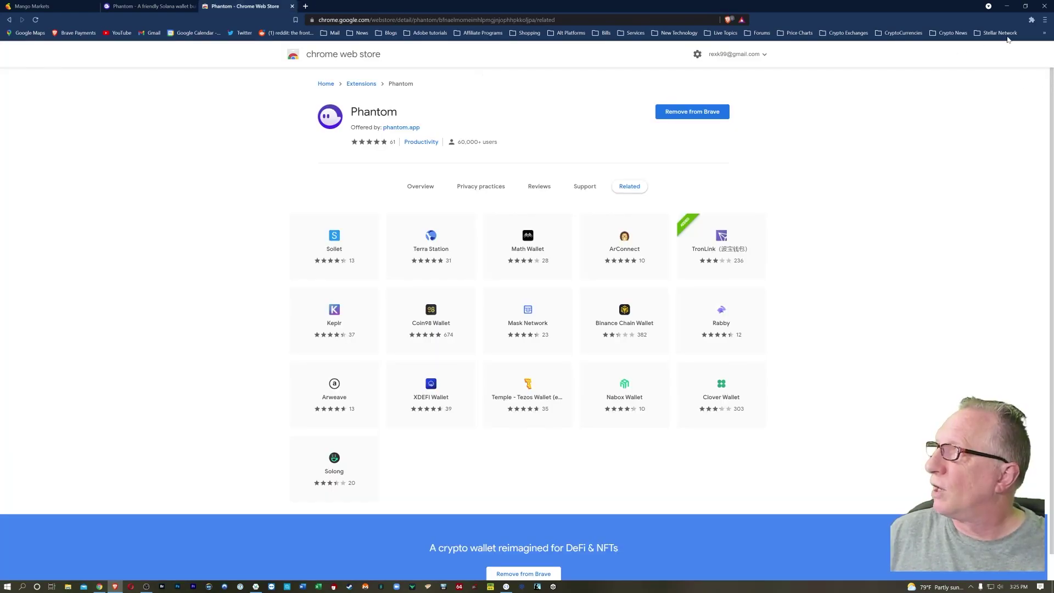
click(1031, 21)
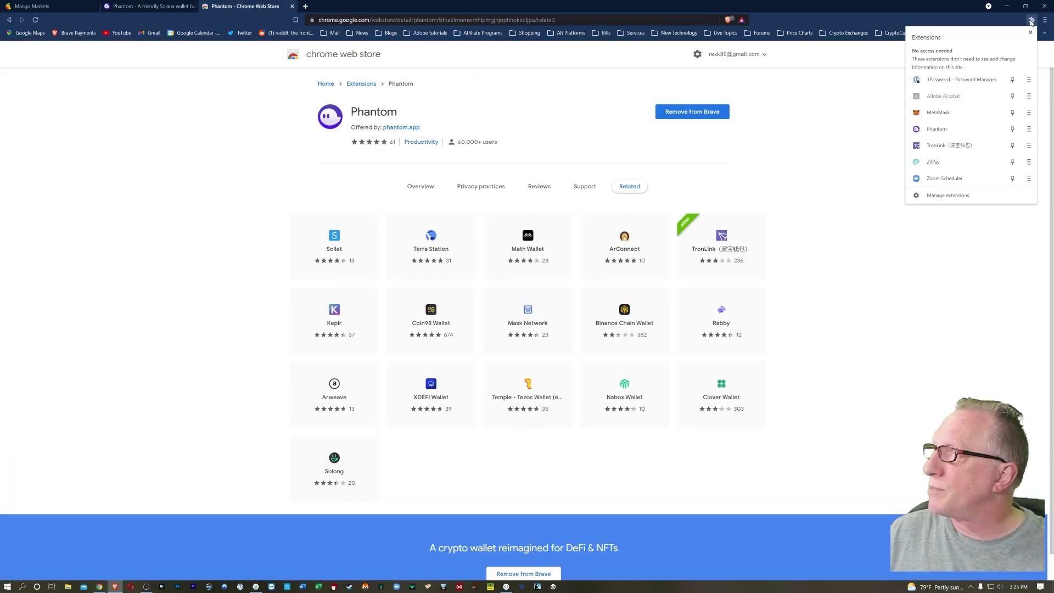
click(939, 132)
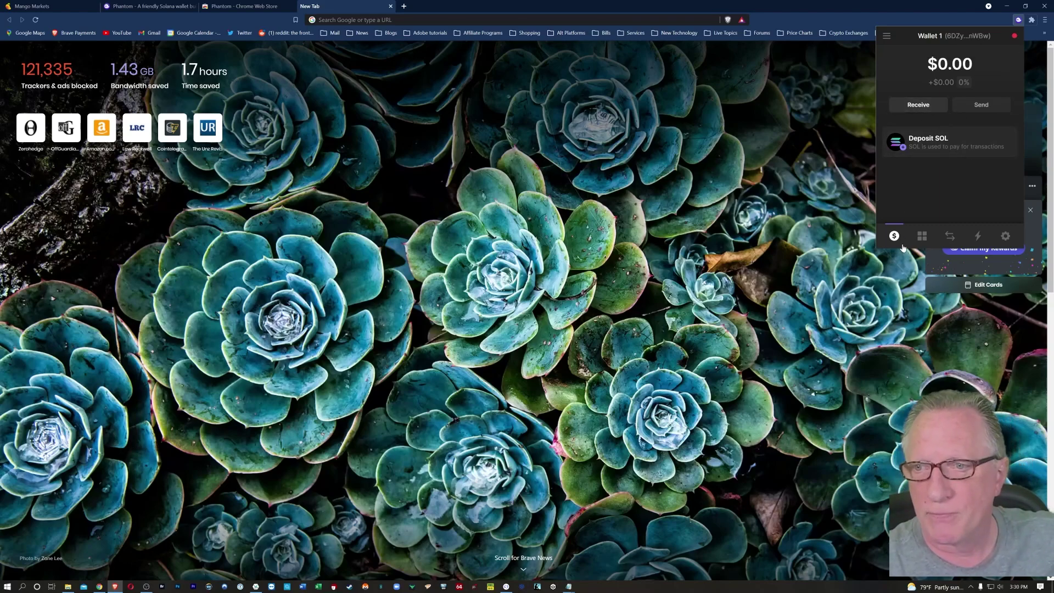
Browse Wallet 1's Collectibles, Swap and Recent Activity views
click(922, 237)
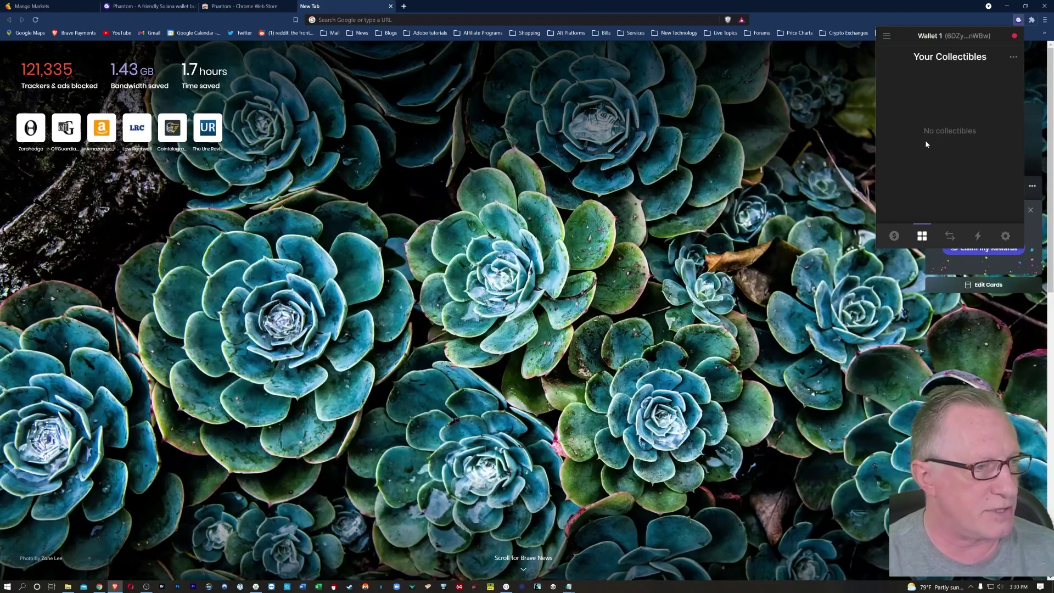
click(949, 235)
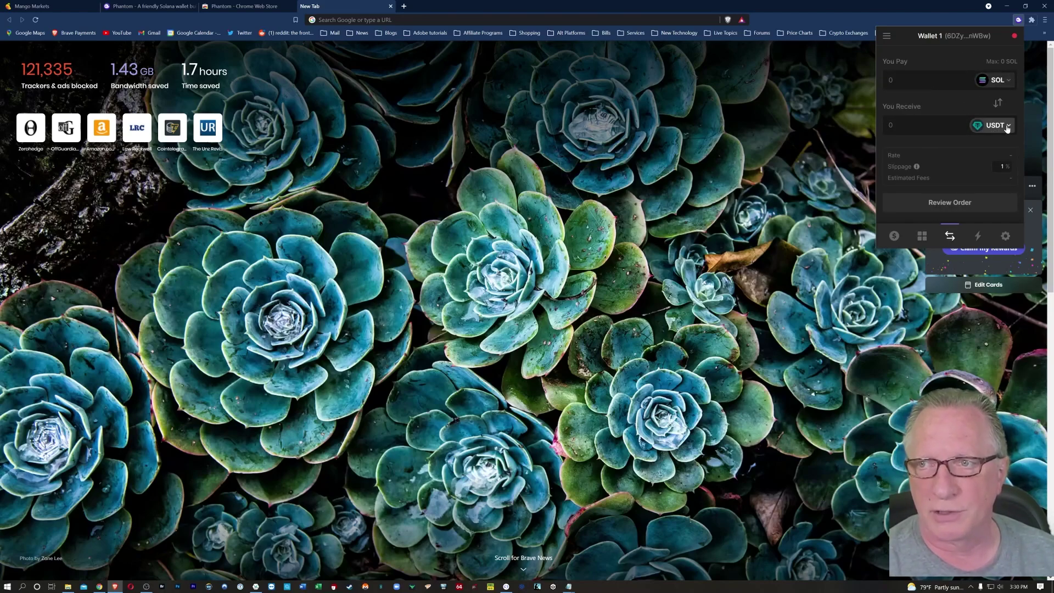
click(977, 236)
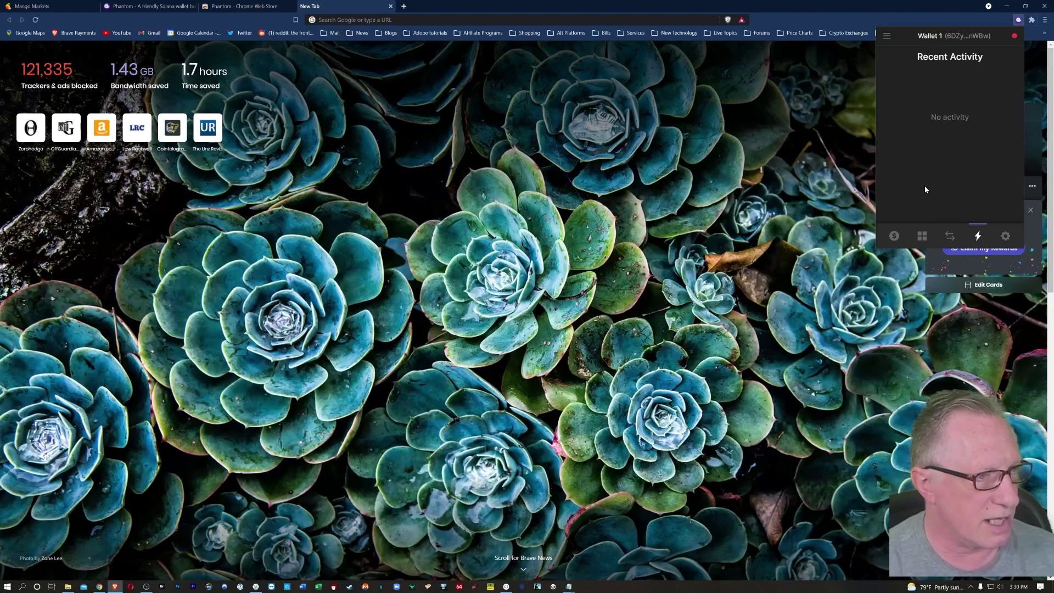
Open Wallet 1's settings and review the auto-lock timer, leaving it unchanged
click(1004, 237)
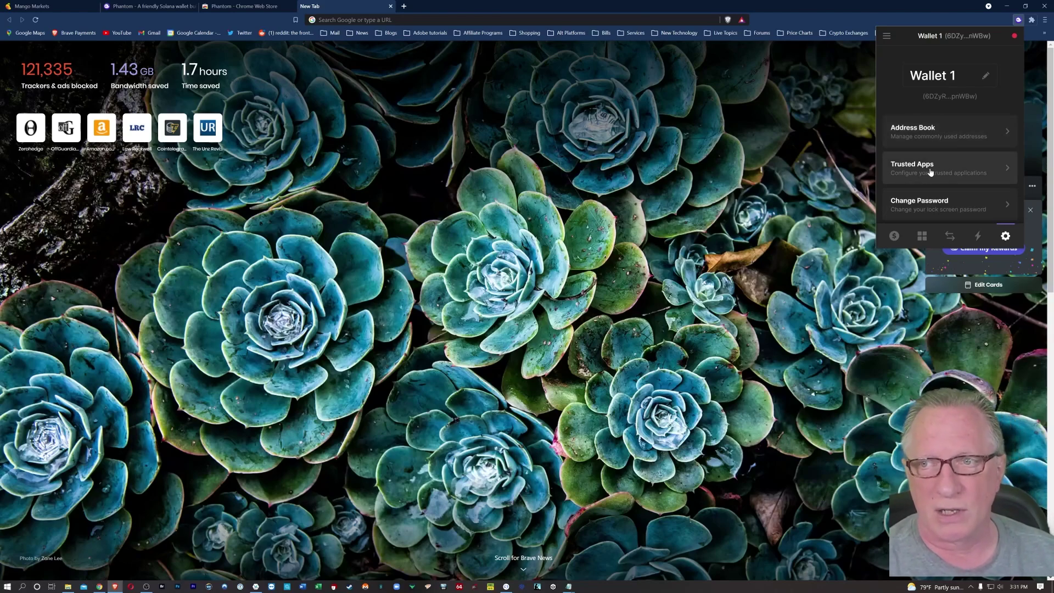
scroll(983, 204, down, 1)
scroll(915, 161, down, 2)
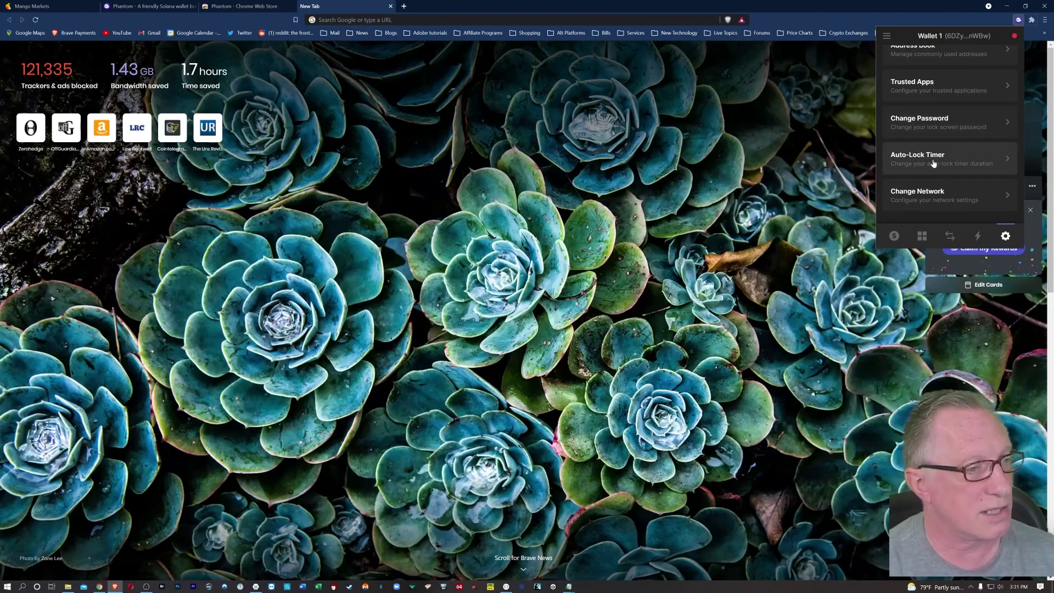
click(931, 163)
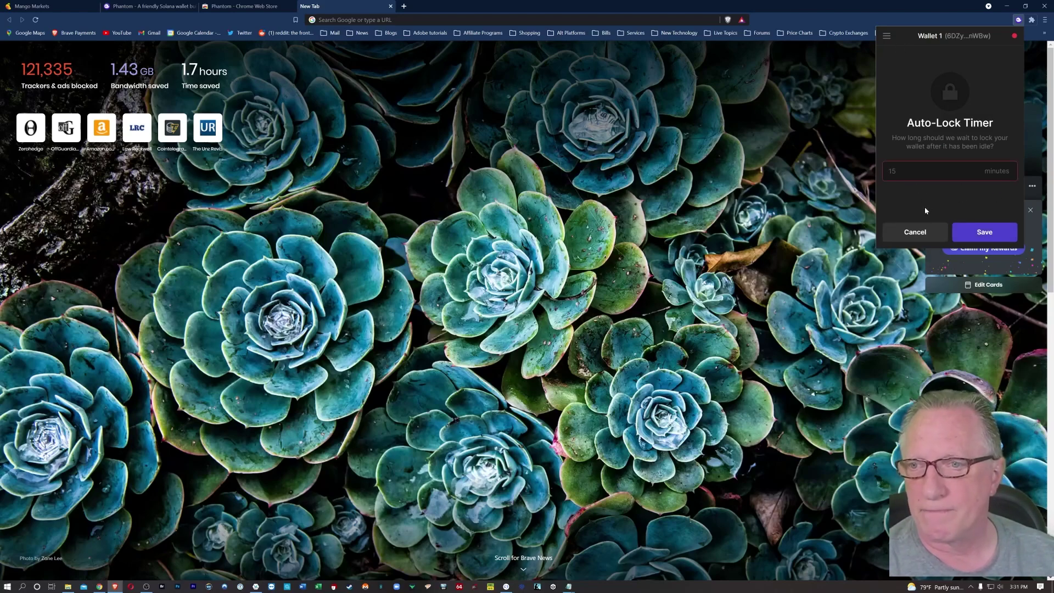
click(915, 231)
Check which network the wallet uses, then return to the $0.00 balance view
scroll(944, 144, down, 2)
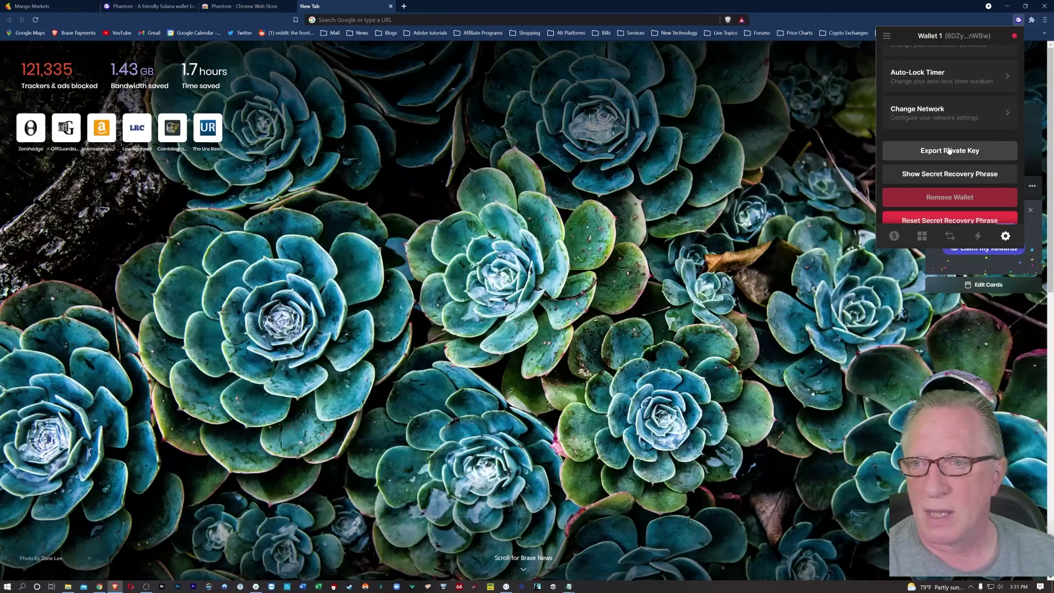
click(937, 111)
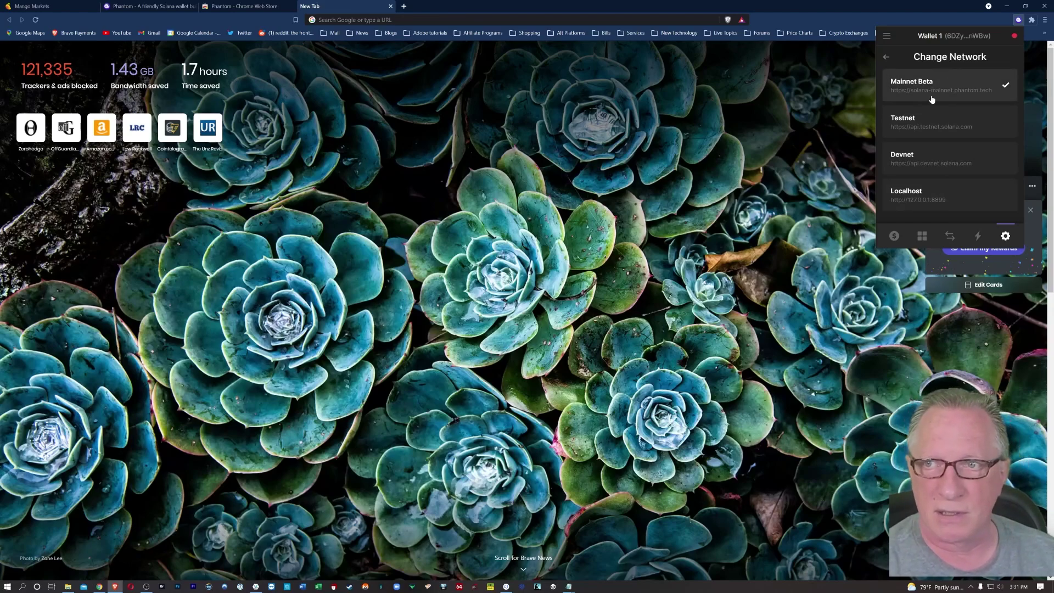
click(885, 58)
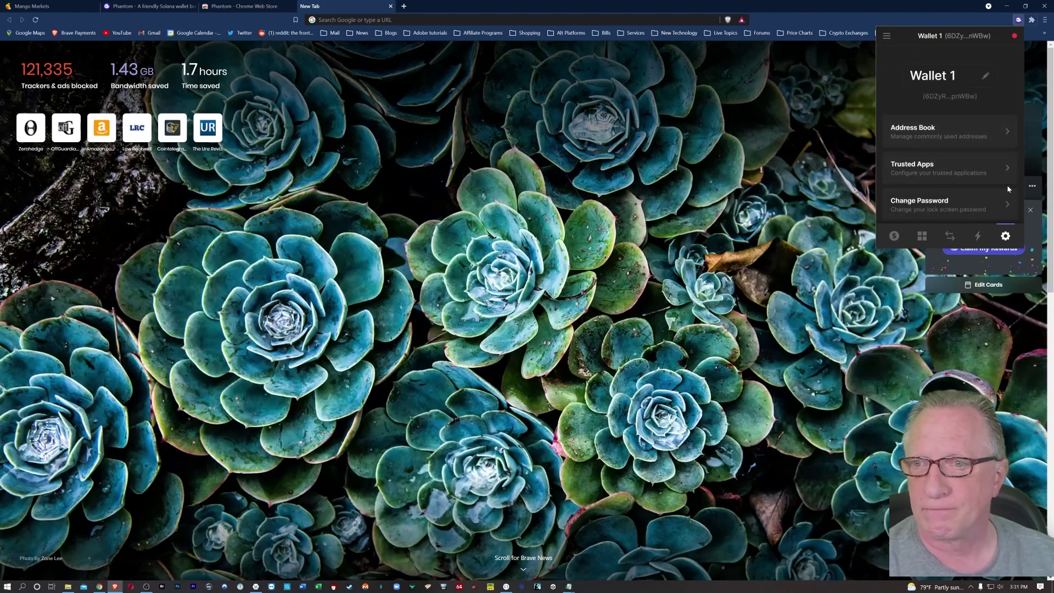
scroll(993, 192, down, 2)
scroll(988, 198, down, 3)
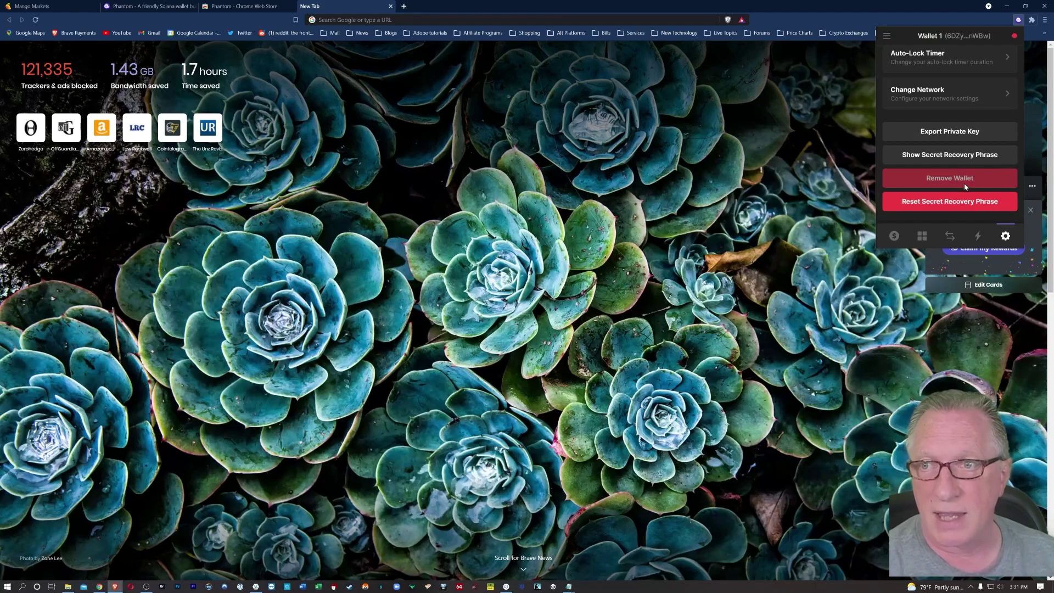
scroll(961, 184, up, 2)
scroll(949, 164, down, 2)
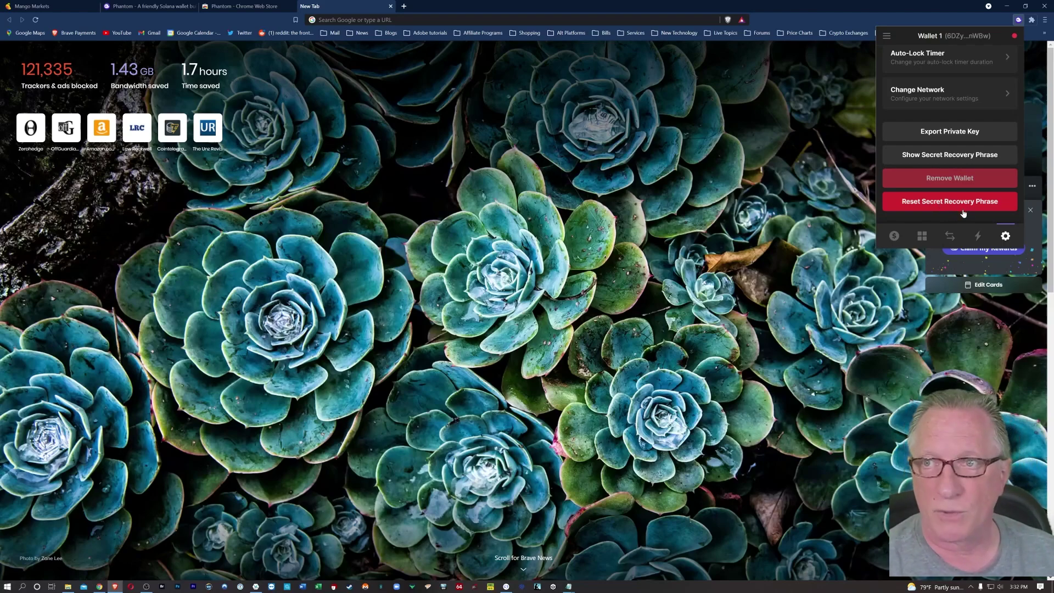
scroll(956, 209, up, 5)
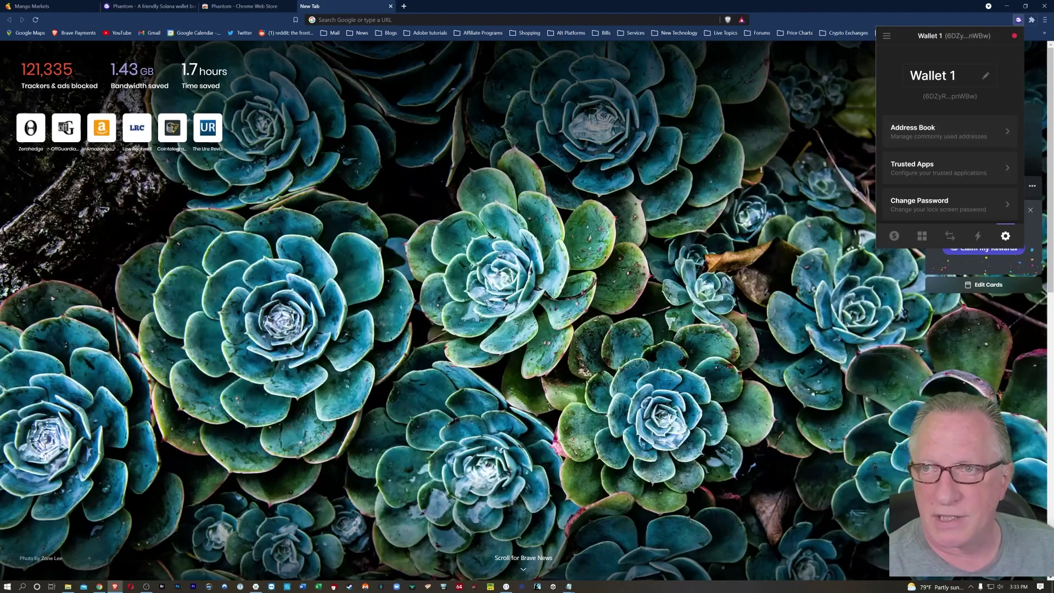
click(893, 236)
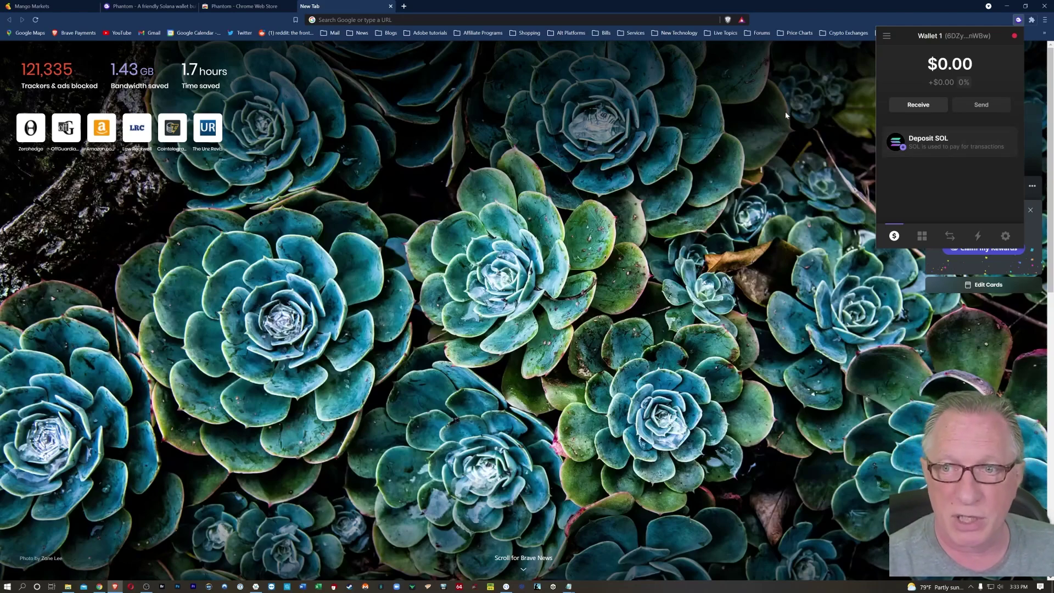
In Ledger Live's Manager, search 'sol' to confirm Solana is installed, then close Ledger Live
click(521, 585)
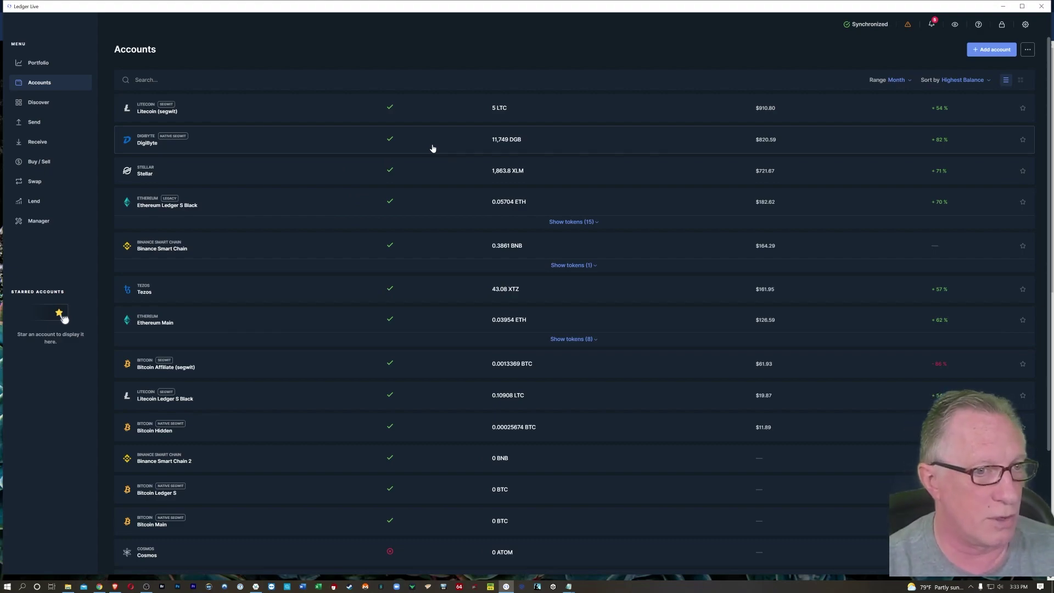
click(33, 222)
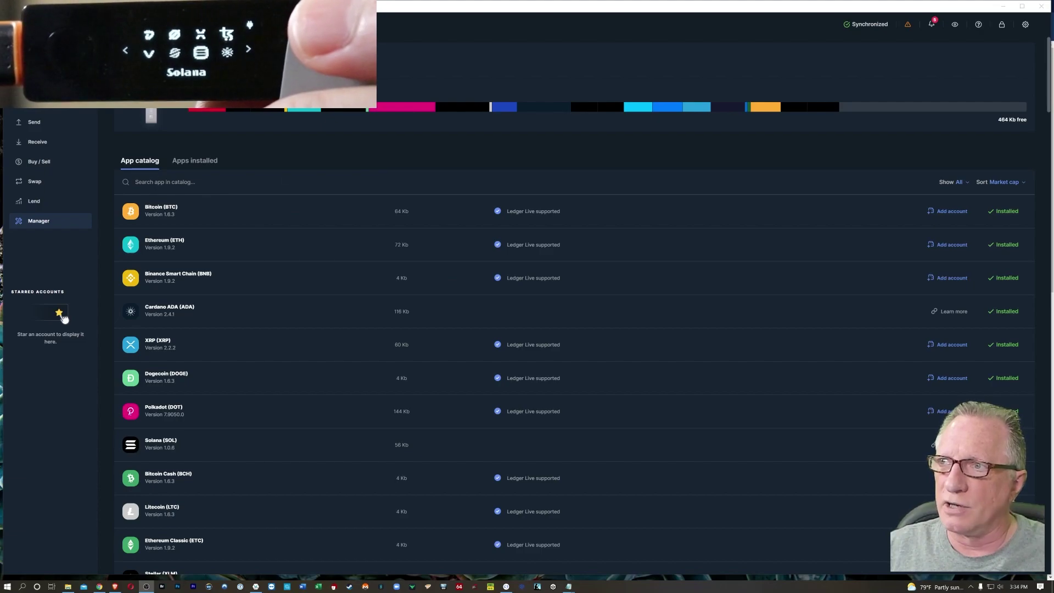
text(sol)
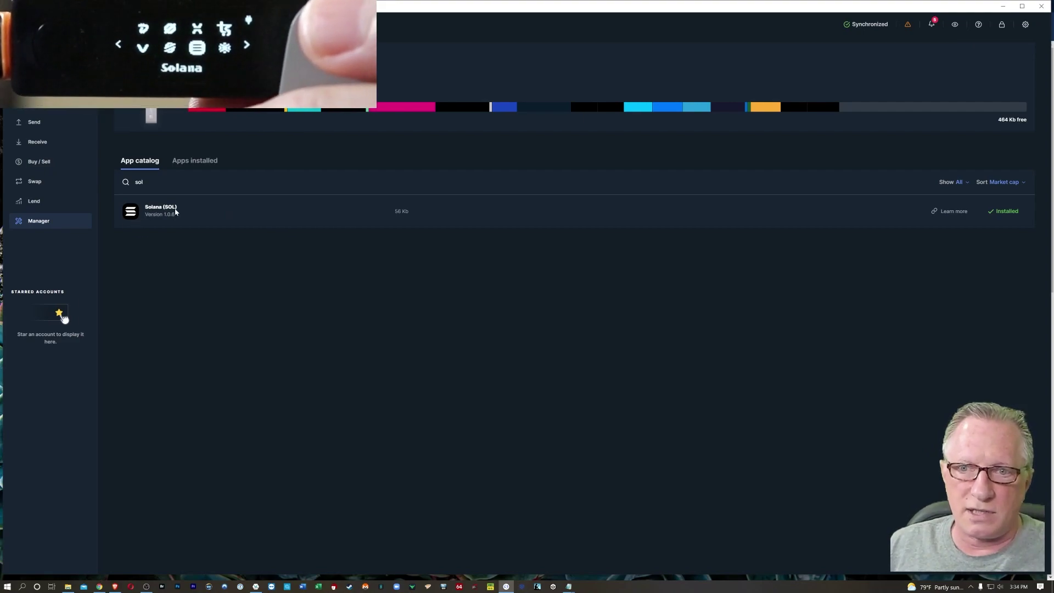
click(1041, 6)
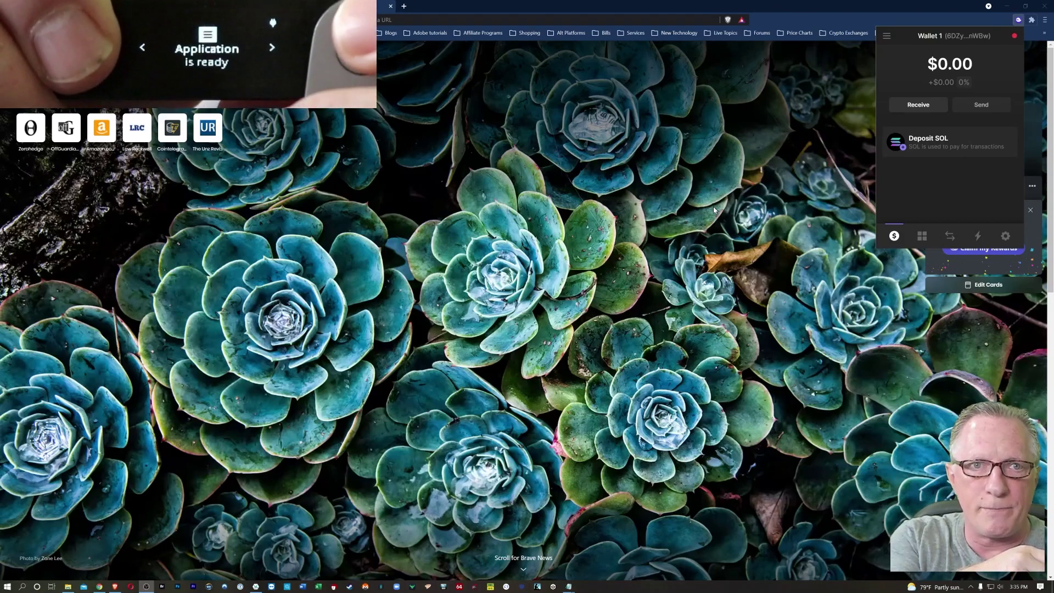
Start connecting a Ledger hardware wallet through Add / Connect Wallet in the wallet menu
click(886, 37)
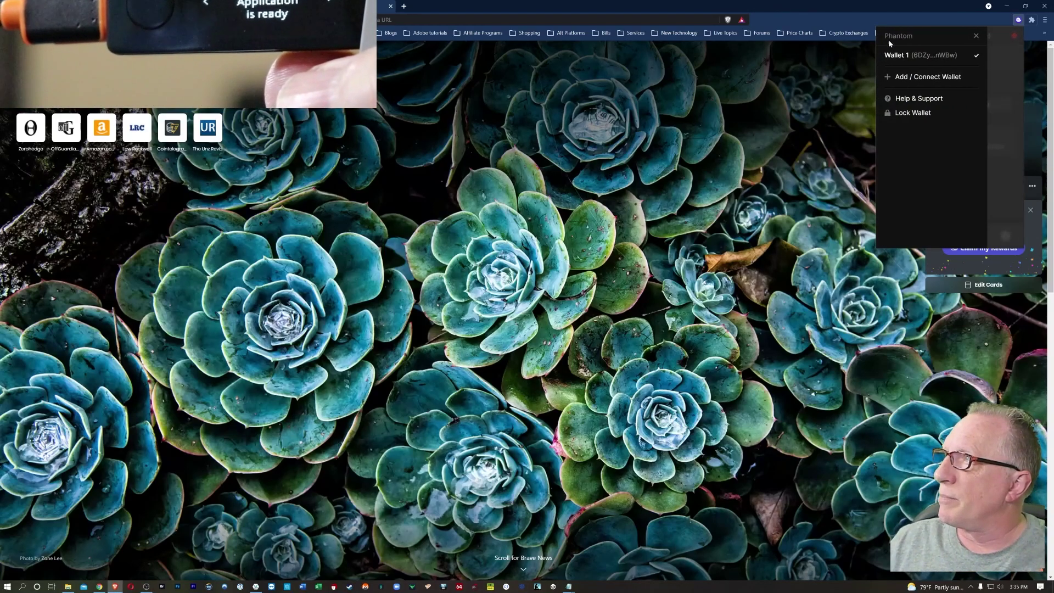
click(920, 78)
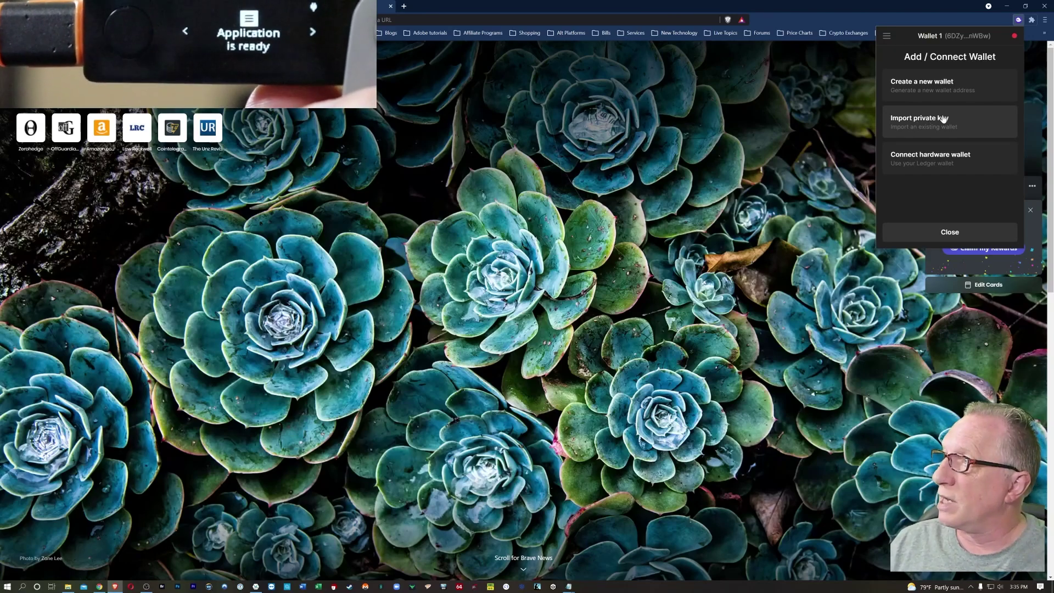
click(931, 156)
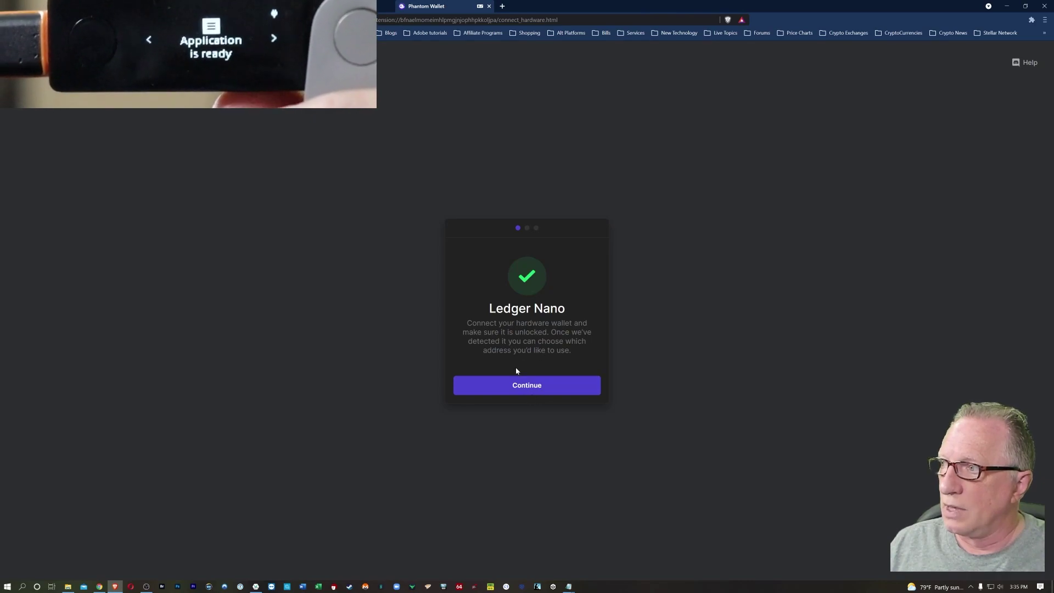
Continue past Ledger Nano detection, pick the second wallet address, and add it as an account
click(526, 387)
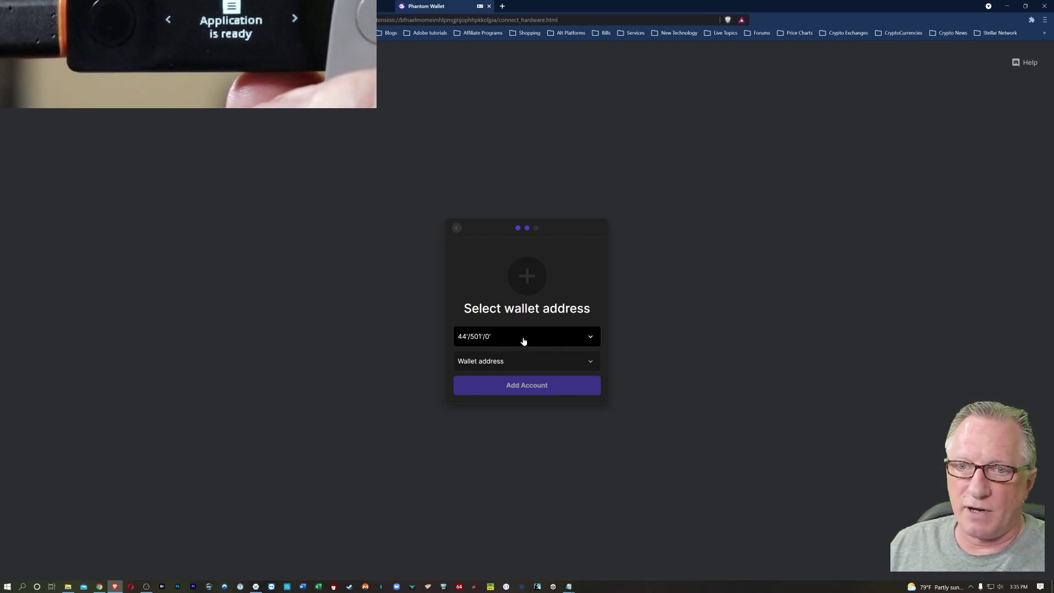
click(590, 362)
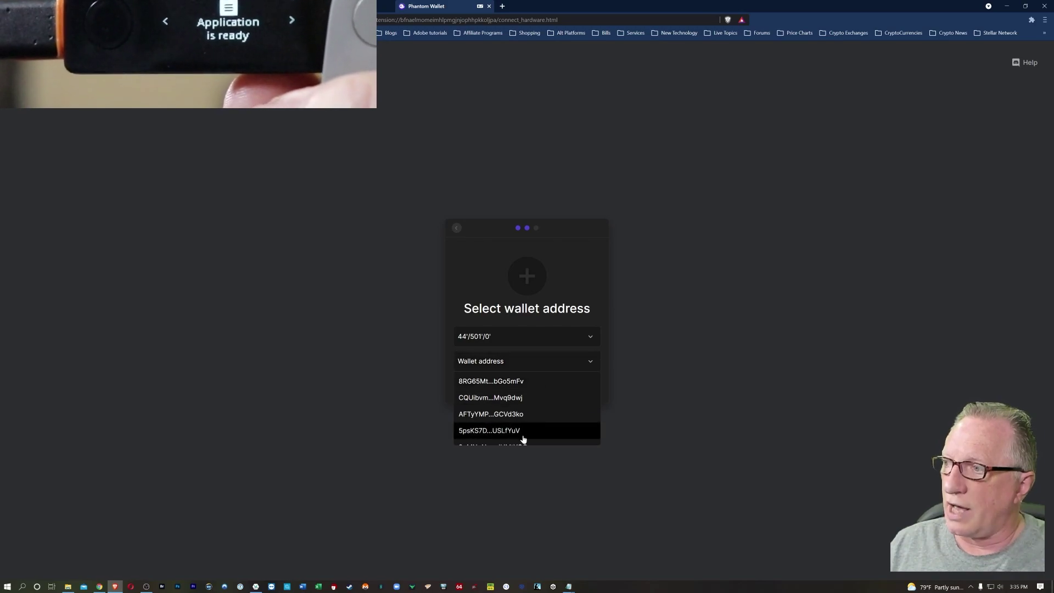
scroll(530, 411, down, 3)
scroll(535, 412, up, 3)
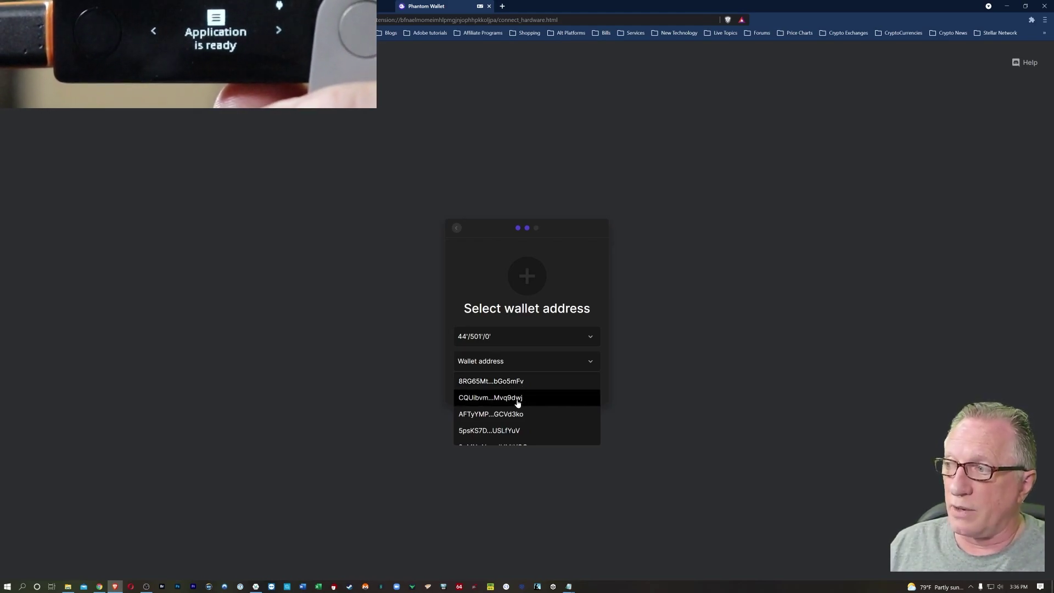
click(524, 401)
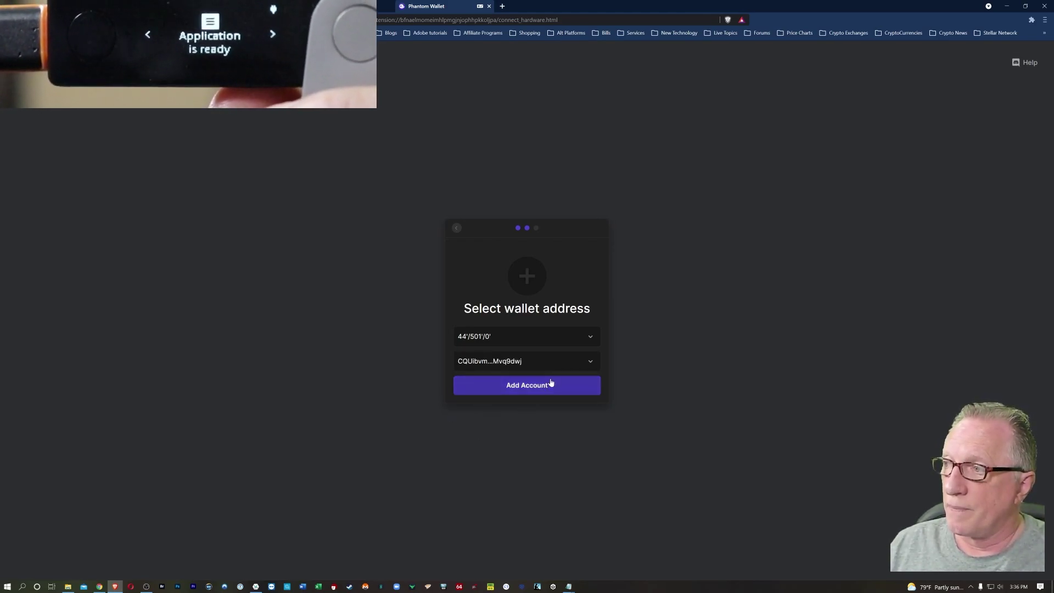
click(536, 390)
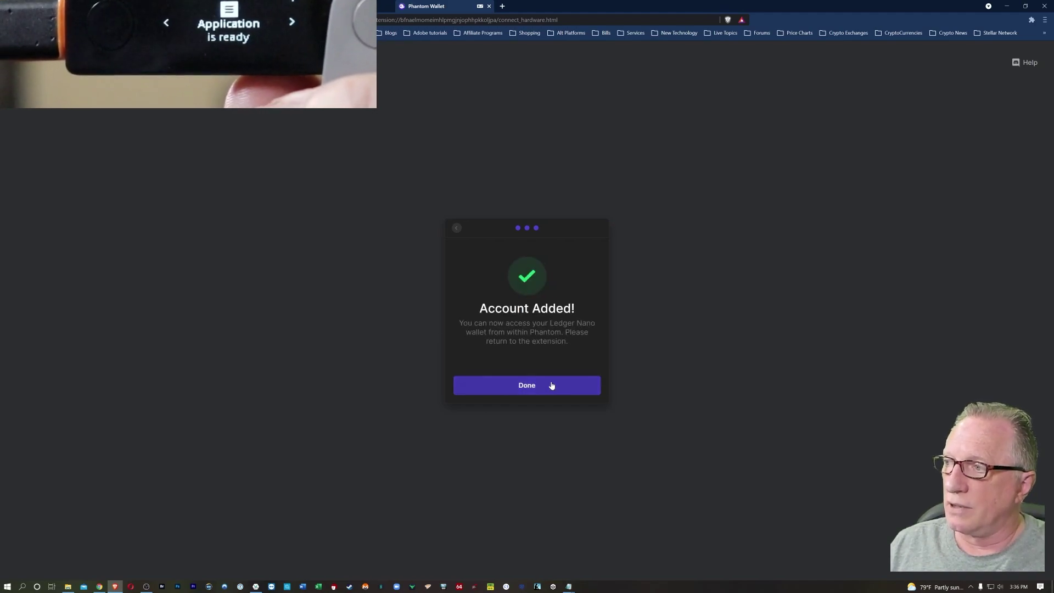
Reopen Phantom to see Ledger 1's $153.33 SOL balance, then create a new Wallet 3
click(531, 390)
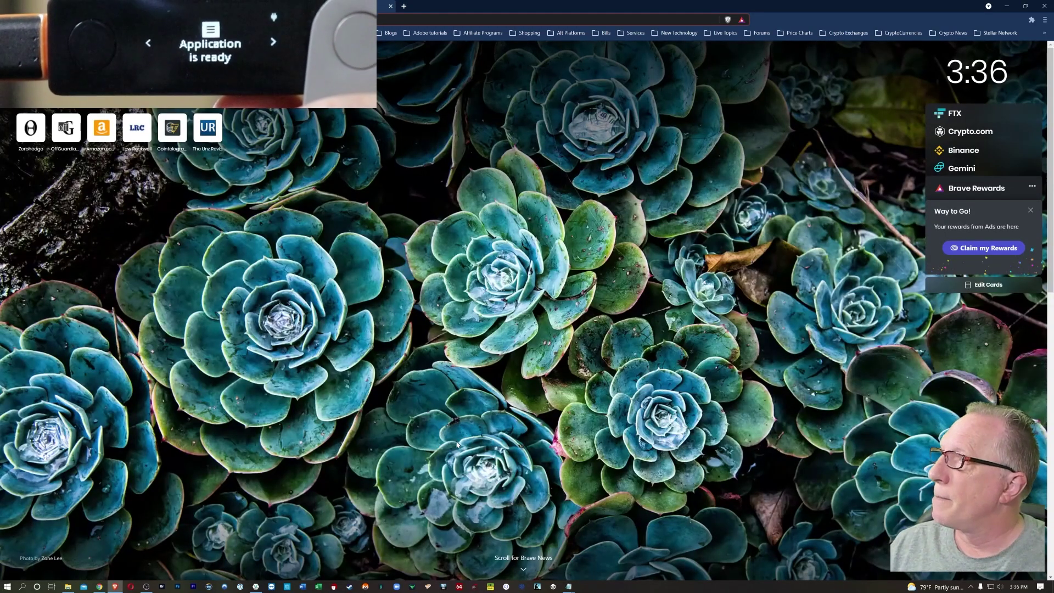
click(1031, 20)
click(936, 129)
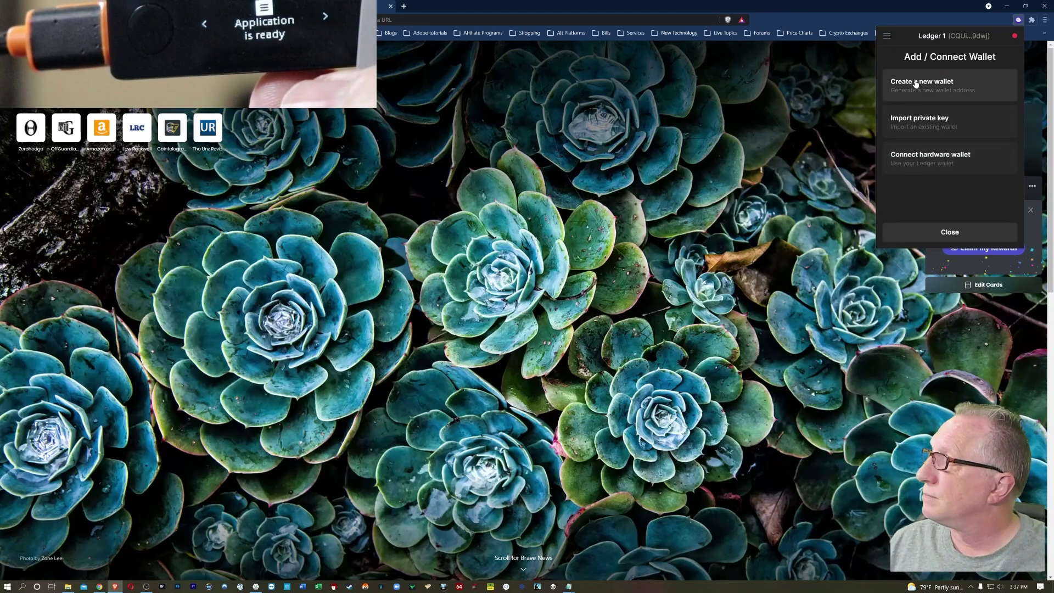
click(919, 88)
Select Wallet 1 from the wallet list, returning to its $0.00 balance page
click(887, 36)
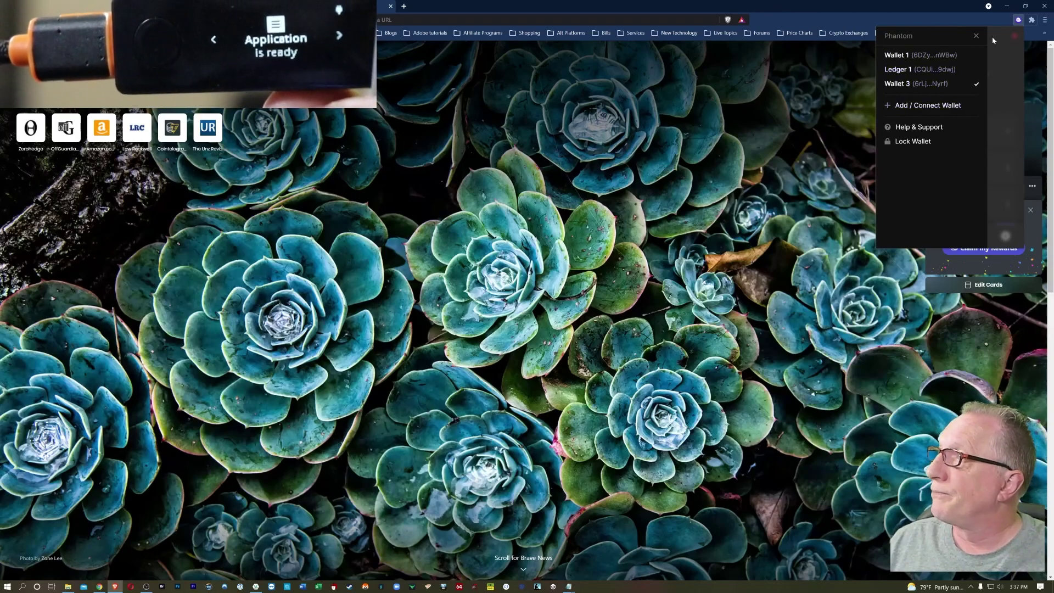
click(903, 56)
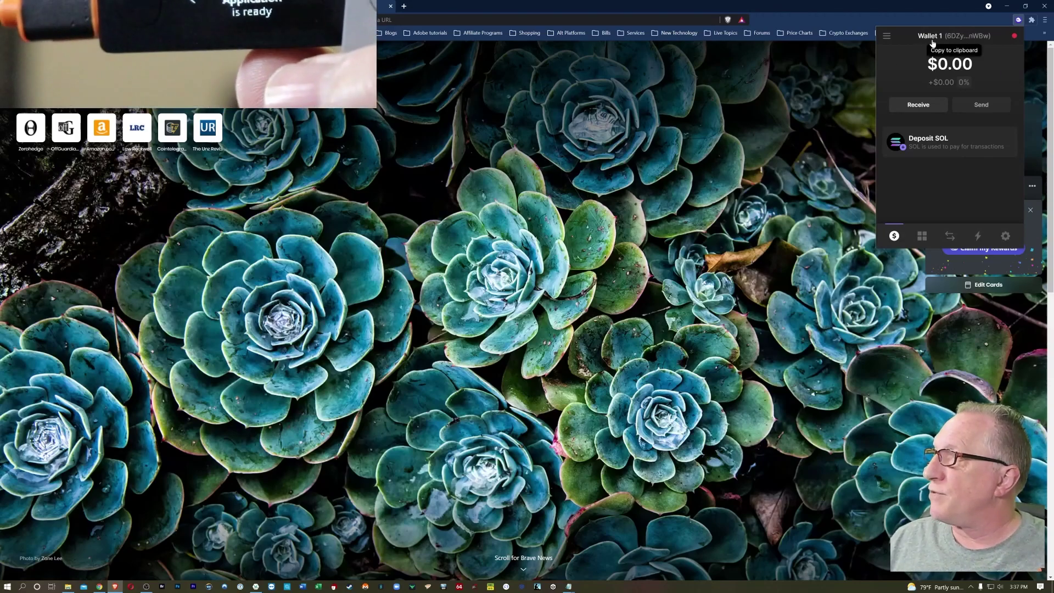
Rename Wallet 1 to Main Wallet in its settings
click(1004, 236)
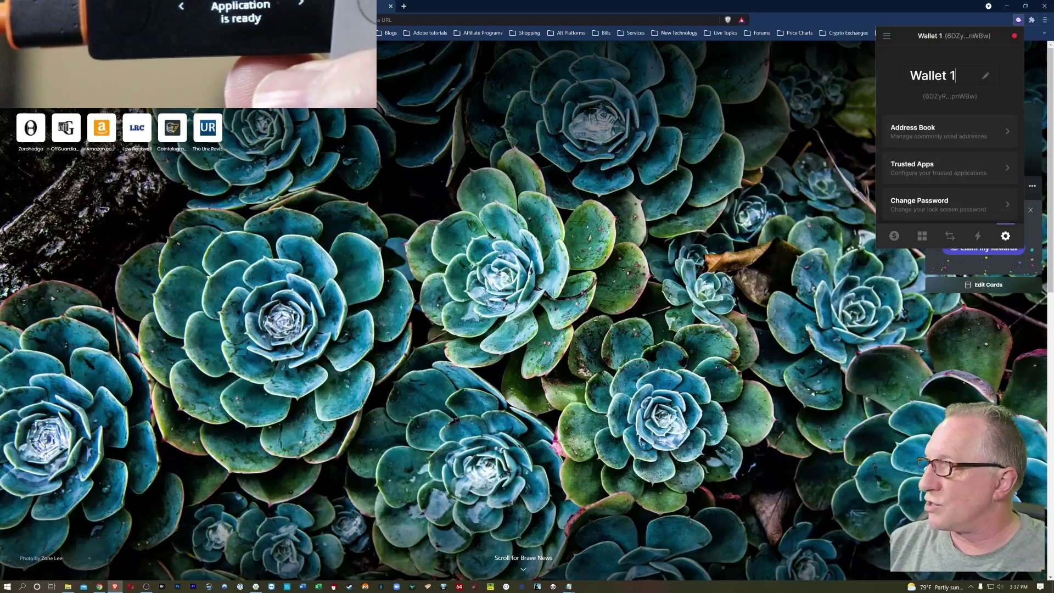
key(BackSpace)
key(BackSpace)
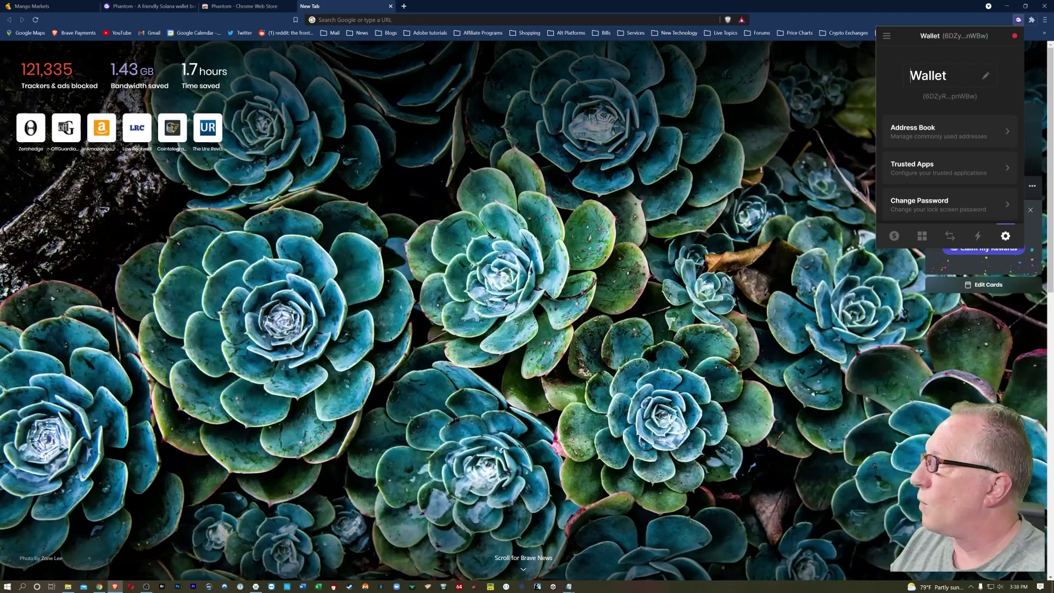
text(Main)
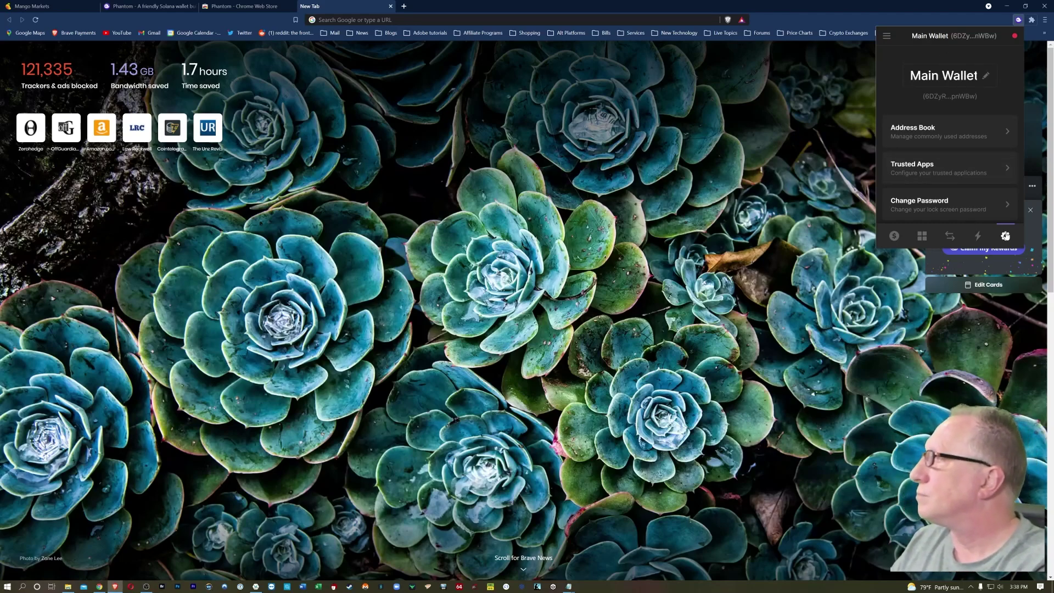
Switch to Ledger 1, rename it to Ledger, and reopen the wallet list
click(886, 36)
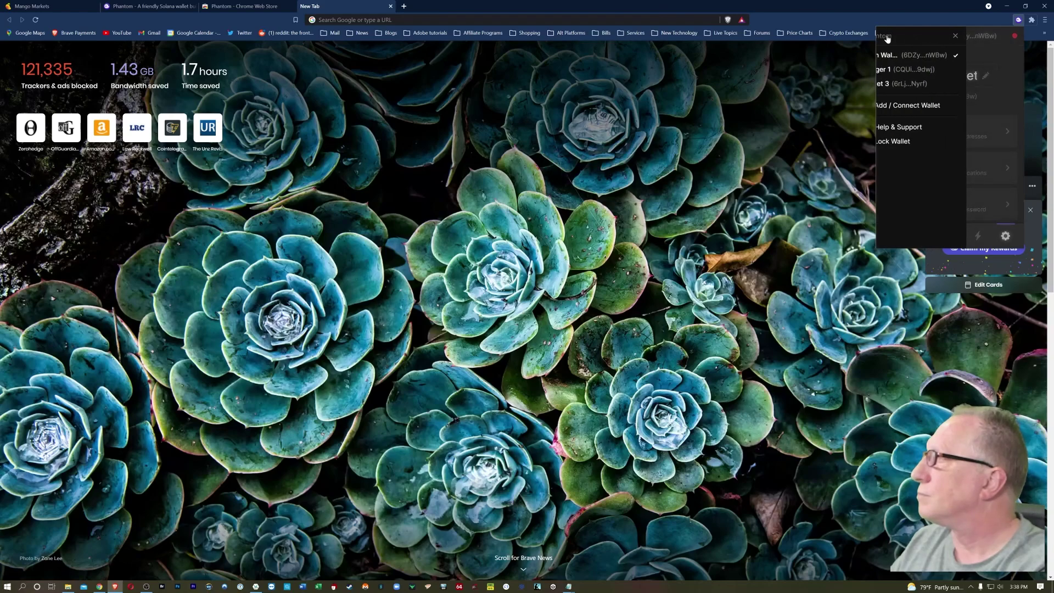
click(899, 70)
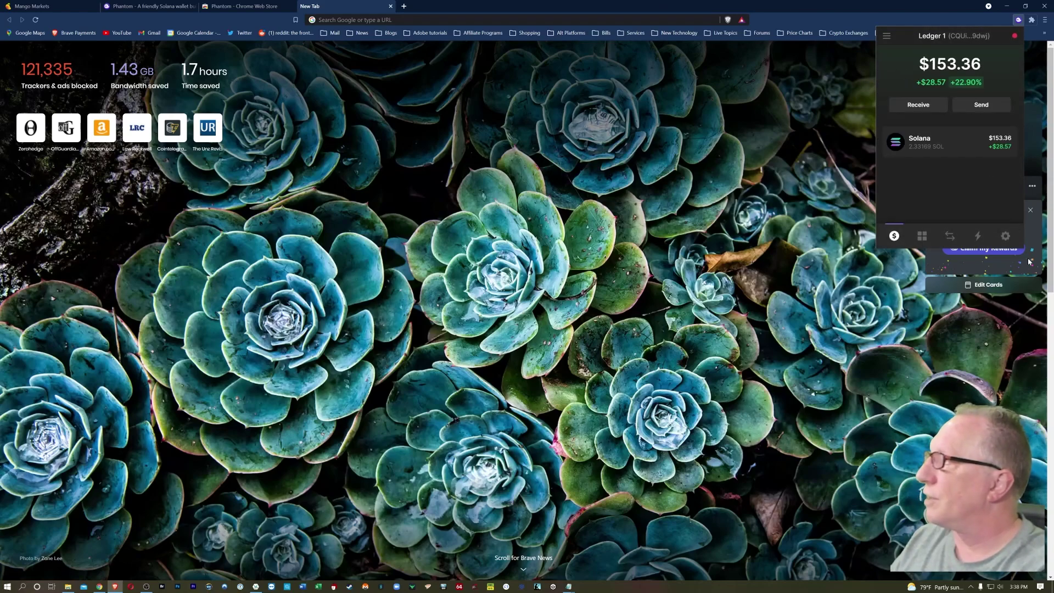
click(1005, 236)
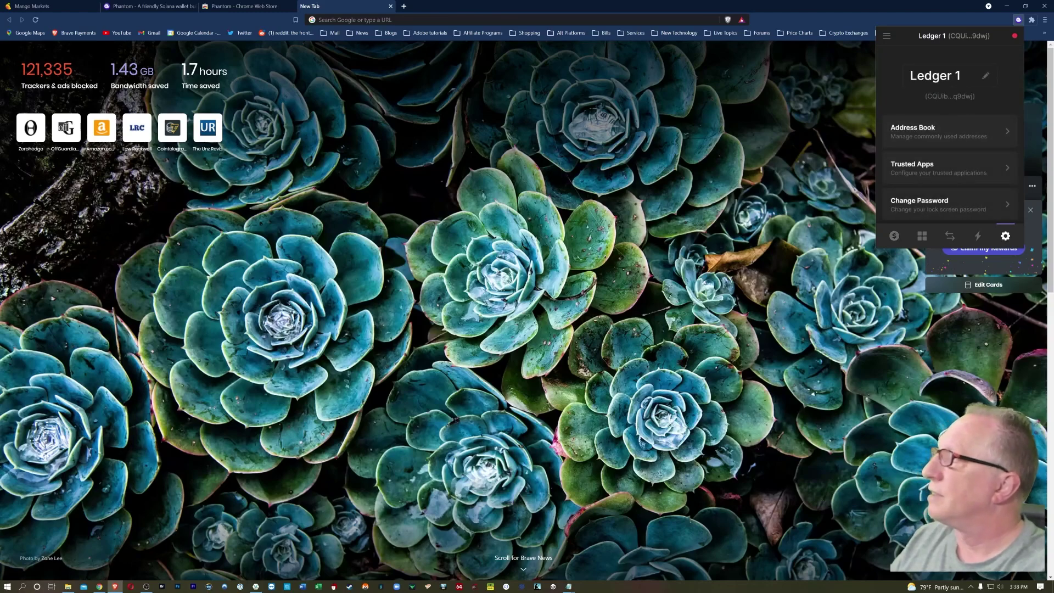
key(BackSpace)
key(BackSpace)
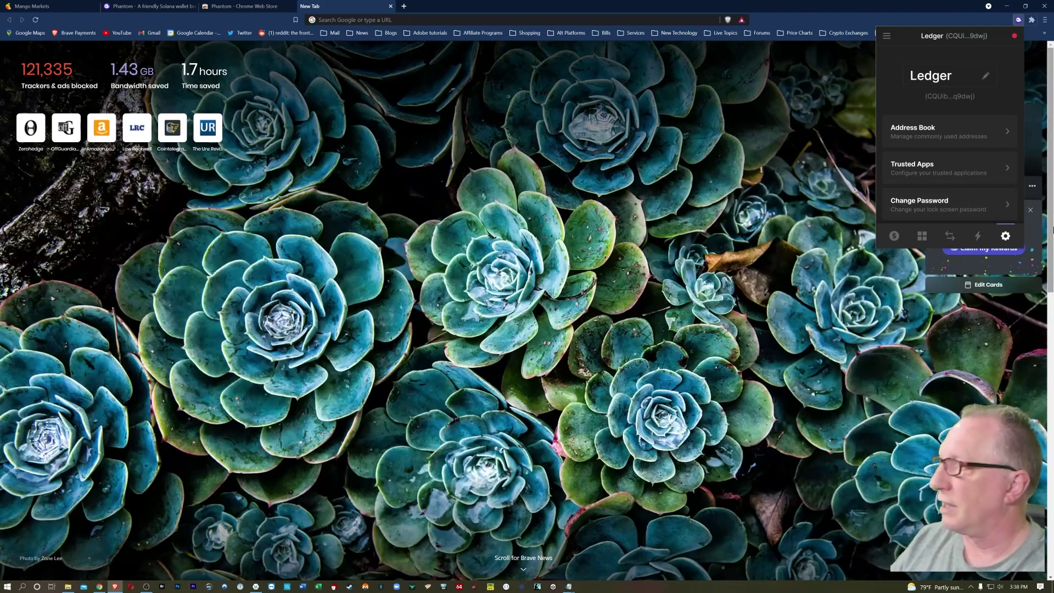
click(894, 242)
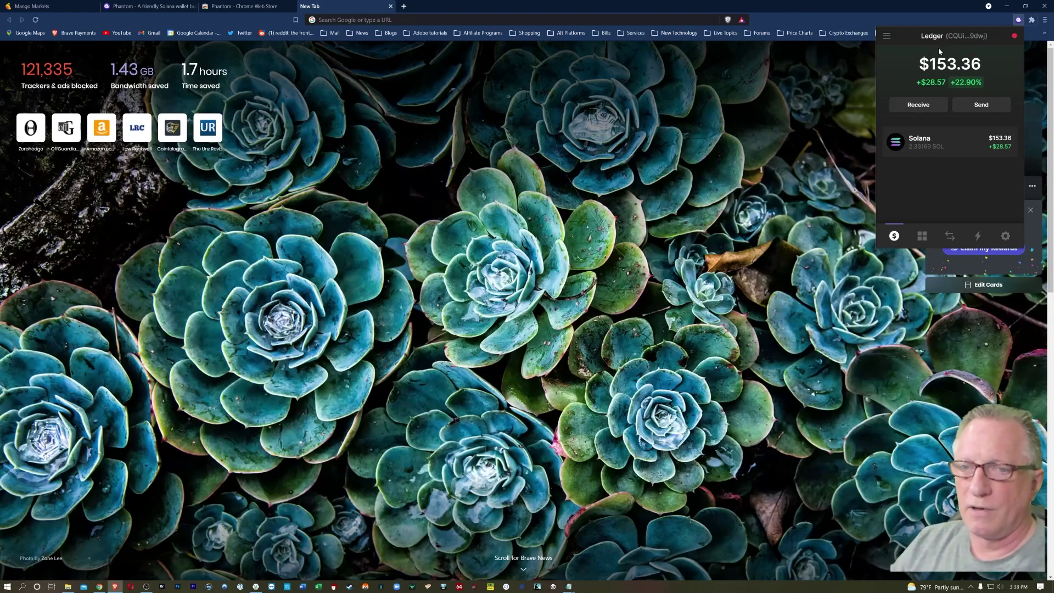
click(886, 36)
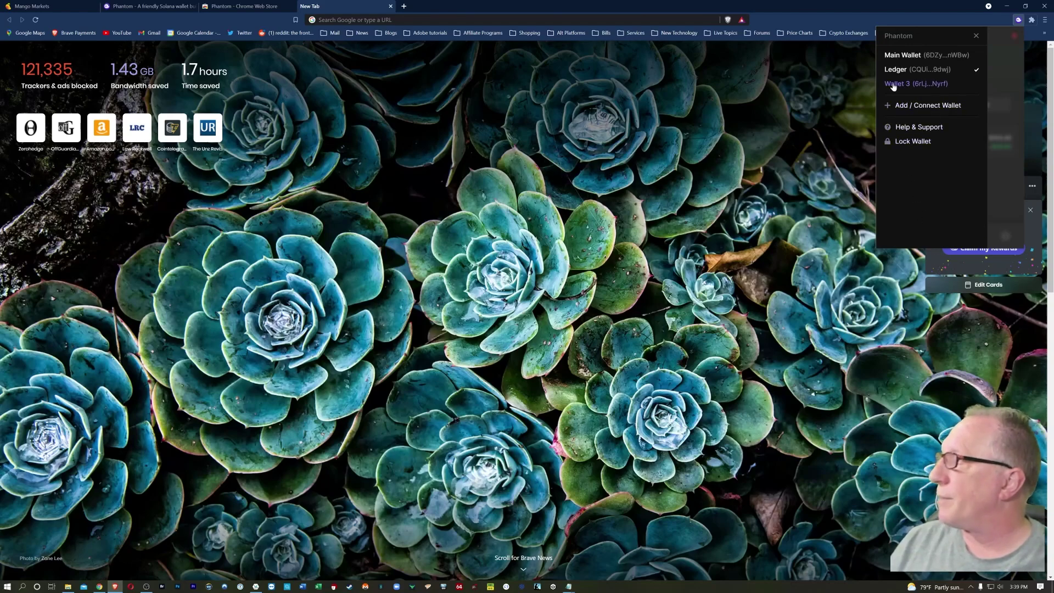
Select Main Wallet and reveal its private key using the account password, then close the key page
click(902, 56)
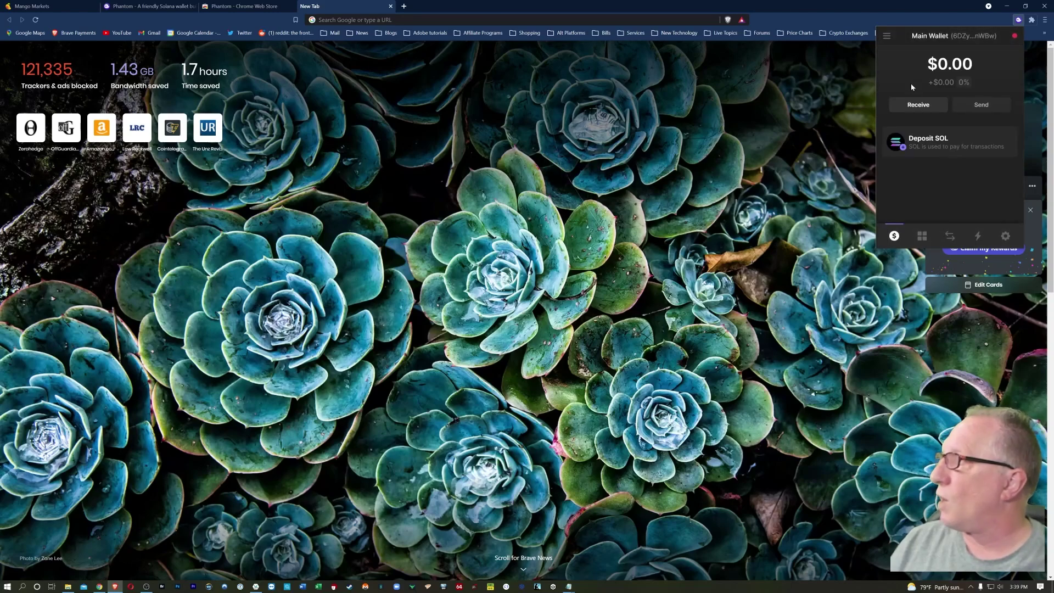
click(1004, 236)
scroll(971, 205, down, 1)
scroll(971, 204, down, 3)
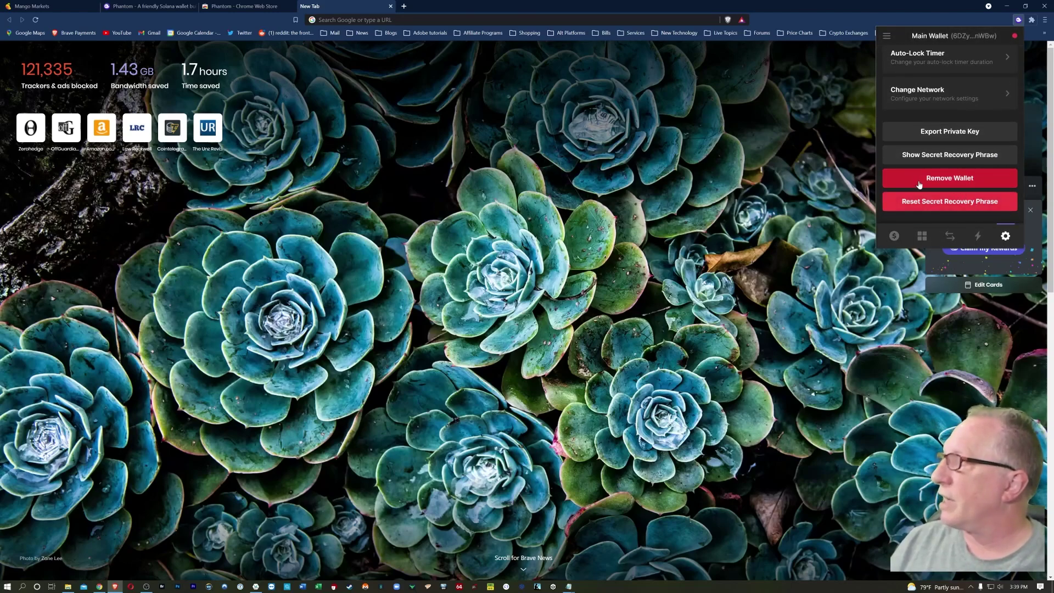
click(935, 132)
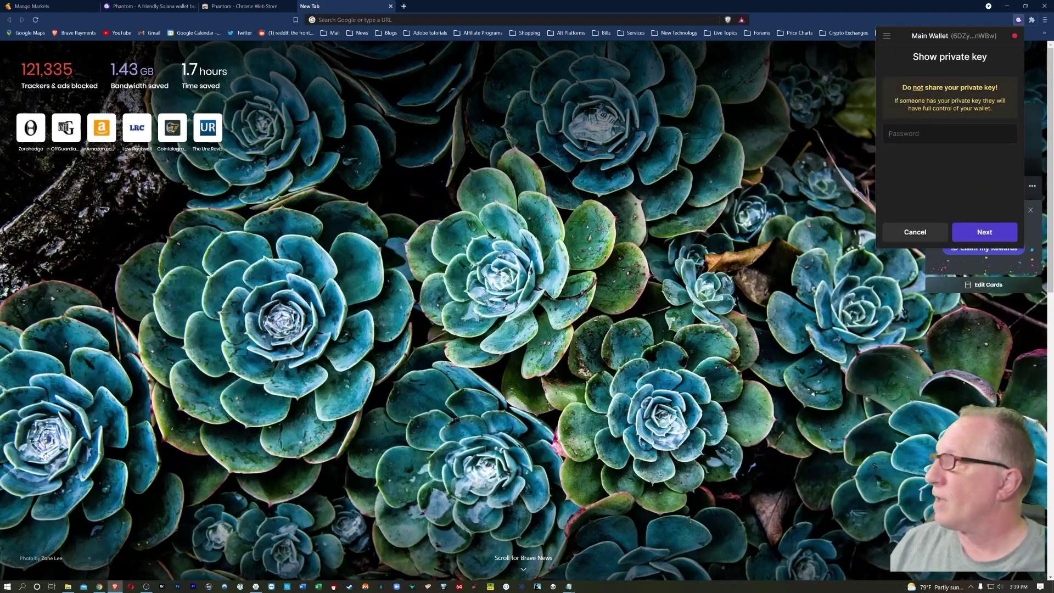
key(ctrl+v)
key(Return)
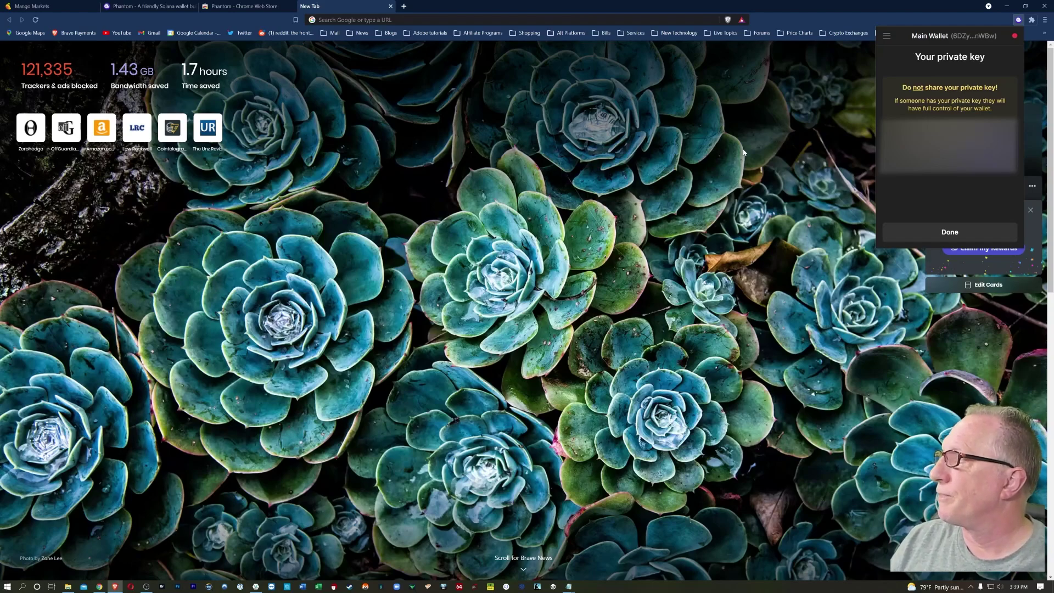
click(944, 232)
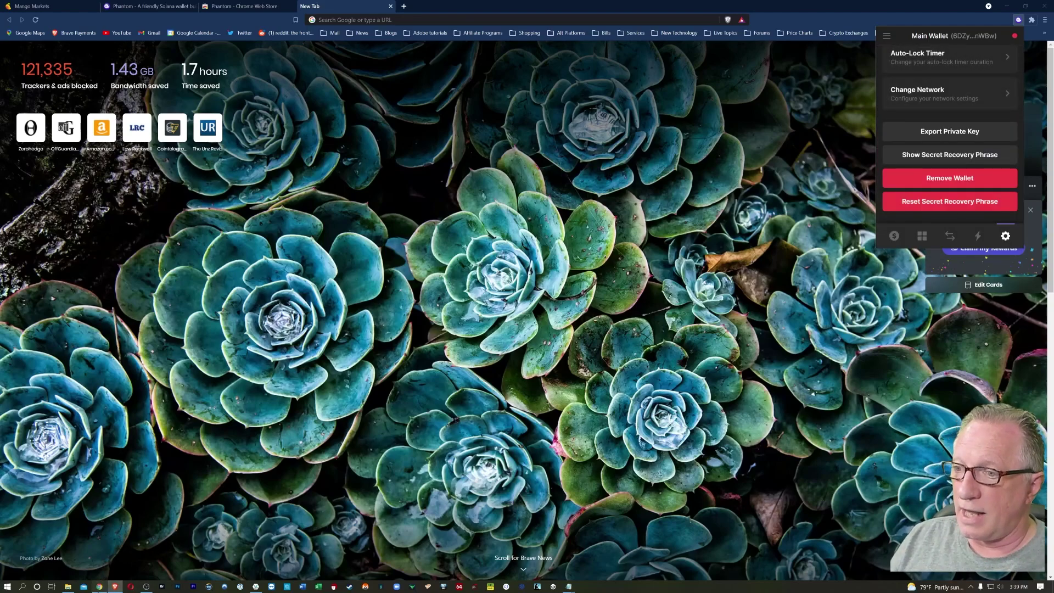
In Chrome's Phantom, import a wallet named Main Wallet from the pasted private key
click(98, 586)
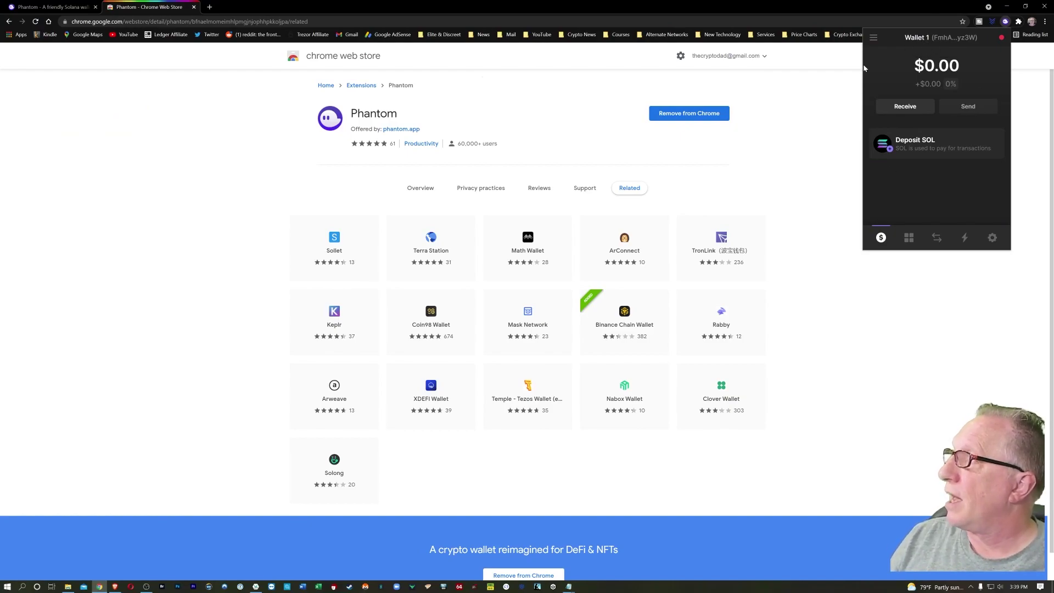
click(873, 37)
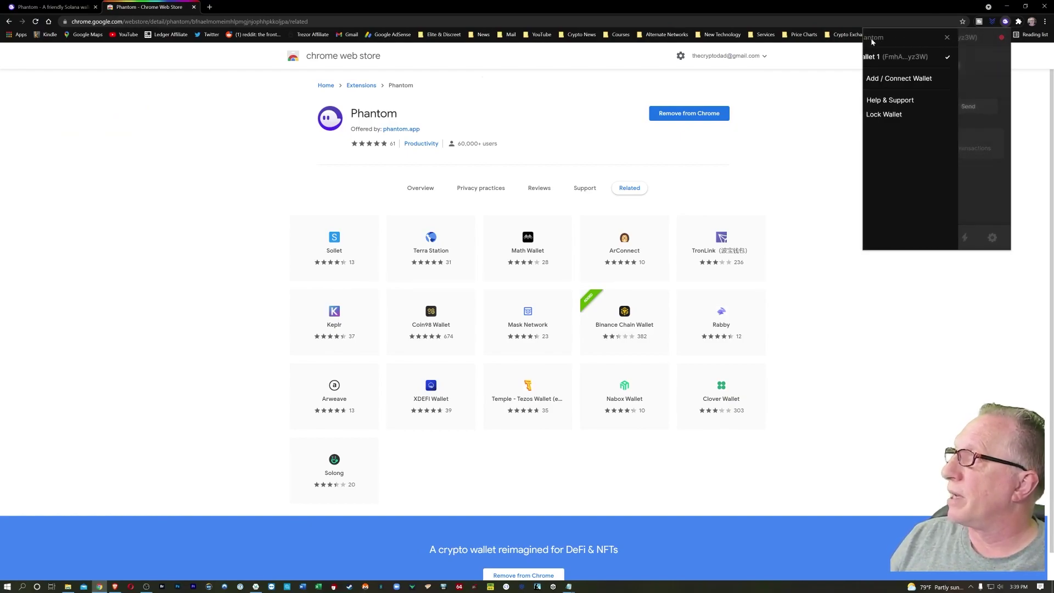
click(900, 79)
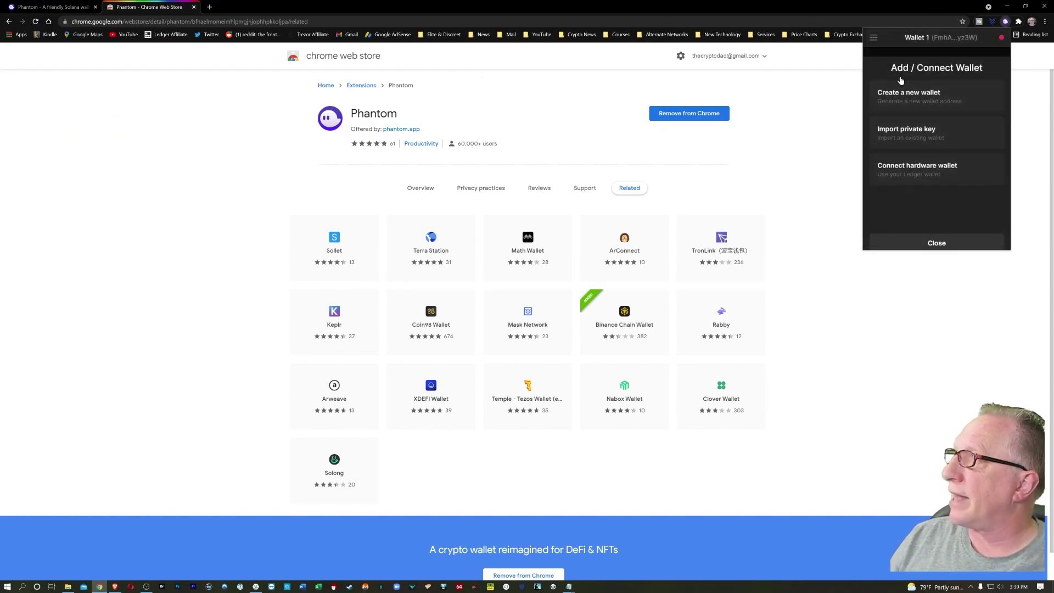
click(906, 126)
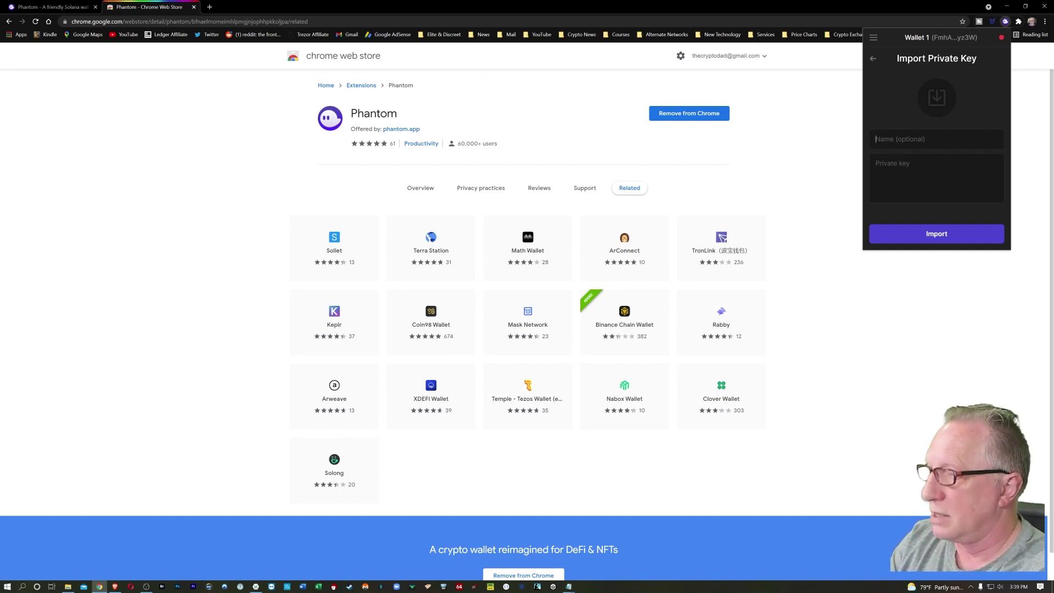
text(Main Wallwe)
key(BackSpace)
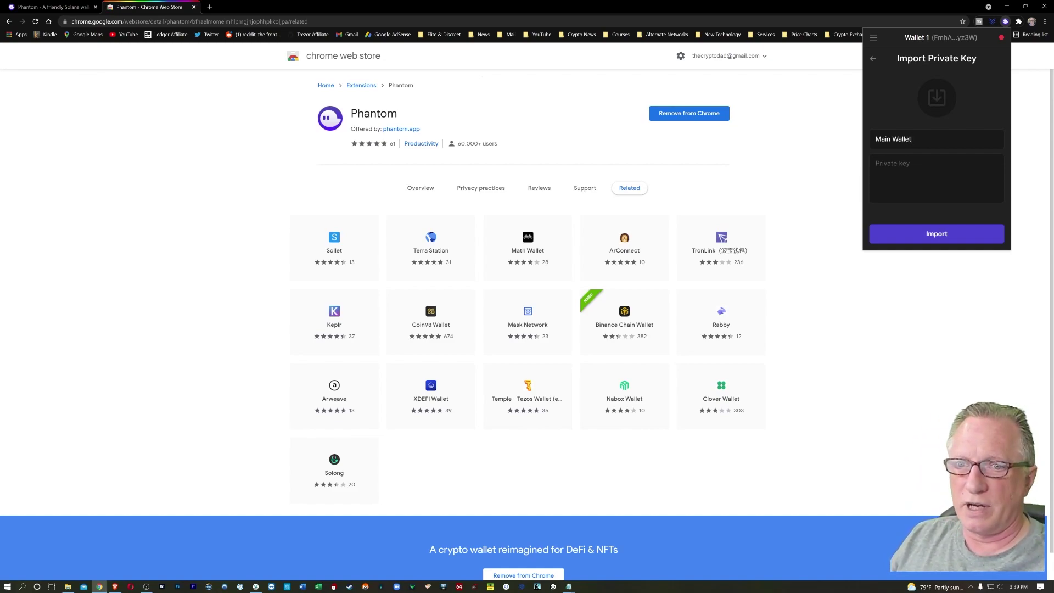
key(ctrl+v)
click(939, 241)
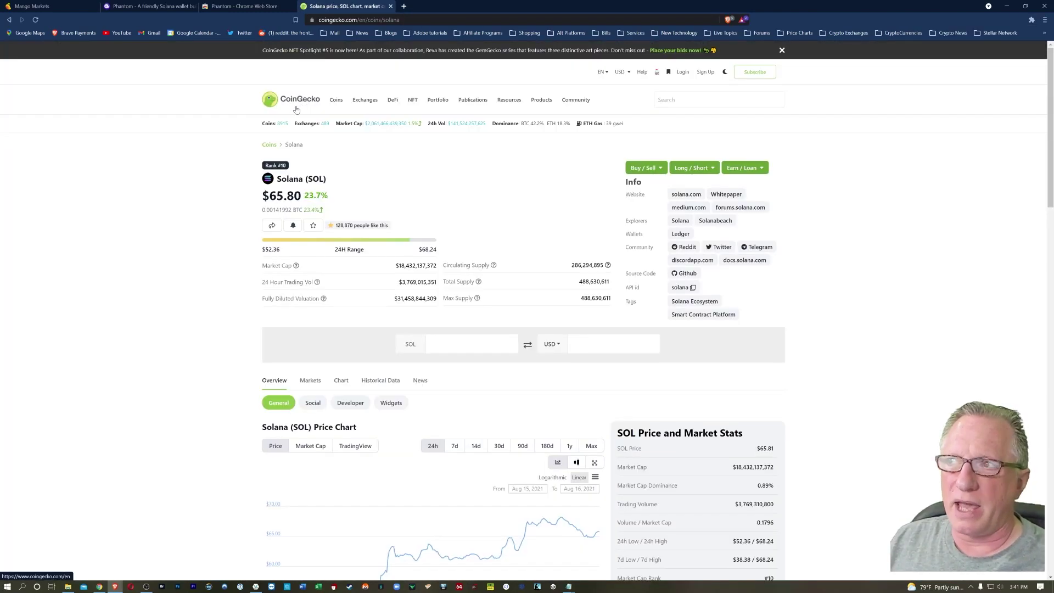
Browse the Markets list of exchanges trading SOL on CoinGecko's Solana page
scroll(218, 318, down, 4)
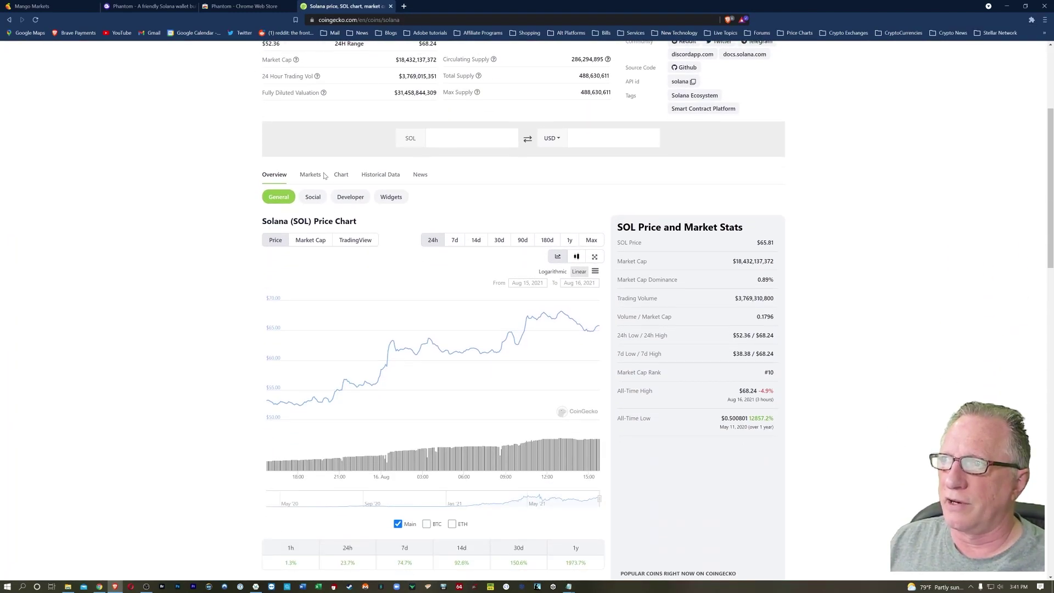
click(310, 175)
scroll(211, 327, down, 2)
scroll(212, 328, down, 2)
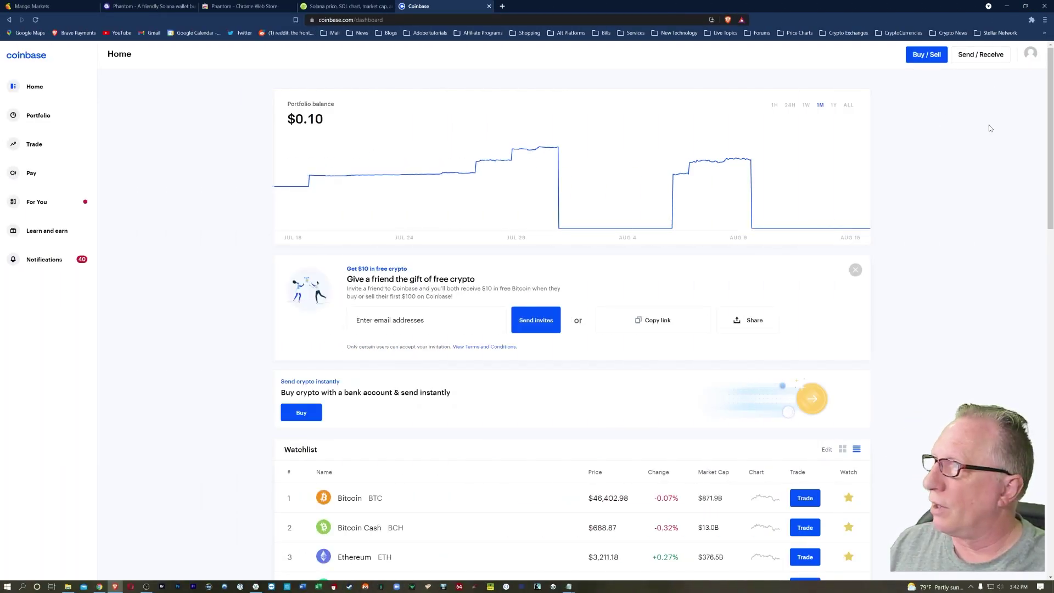
Buy $50 of Solana (0.72817426 SOL) on Coinbase and view its transaction history
click(928, 57)
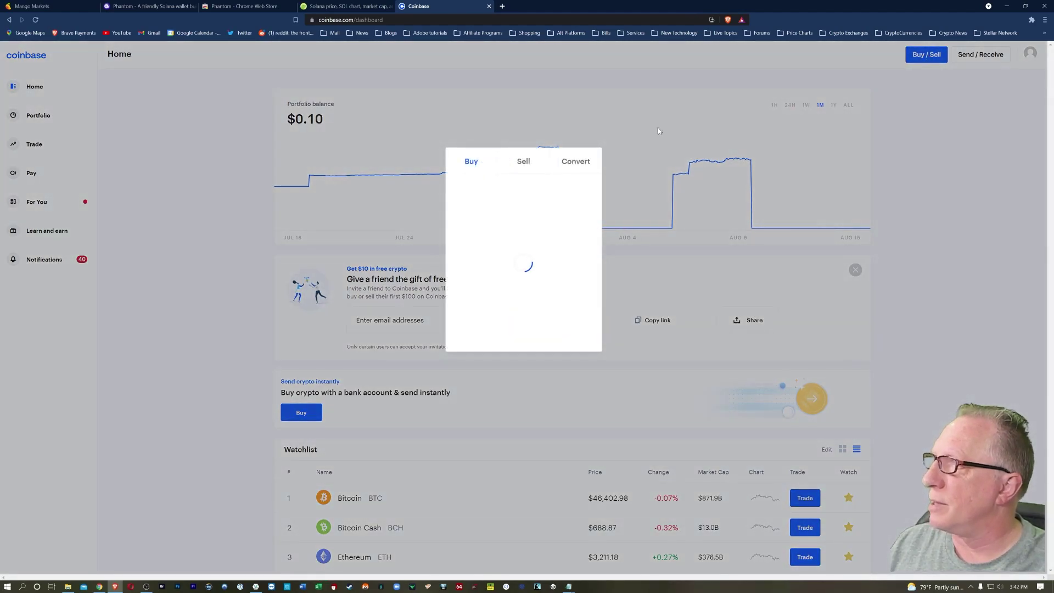
click(510, 304)
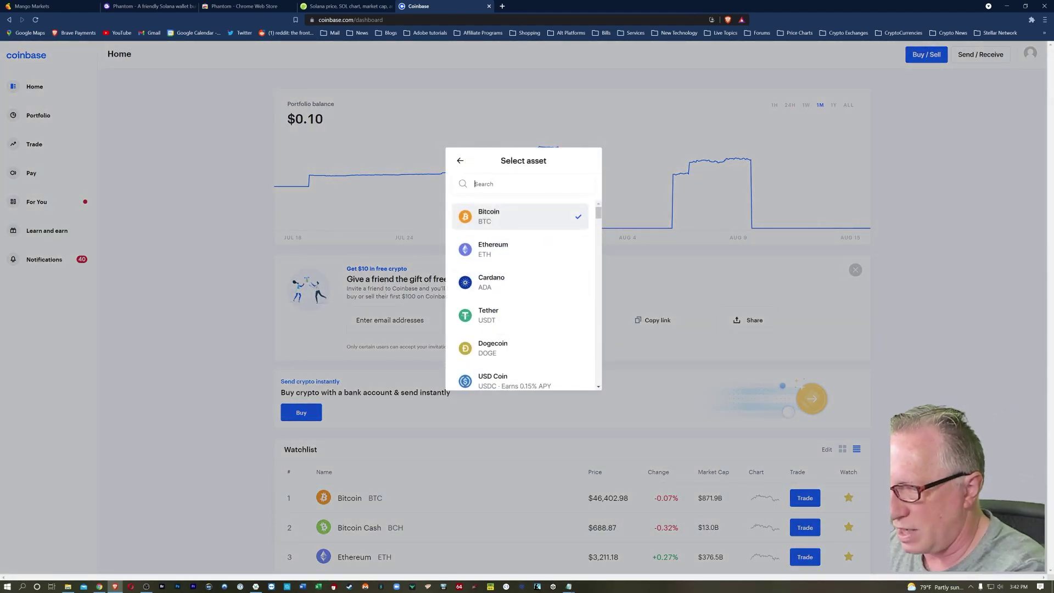
text(sol)
click(487, 218)
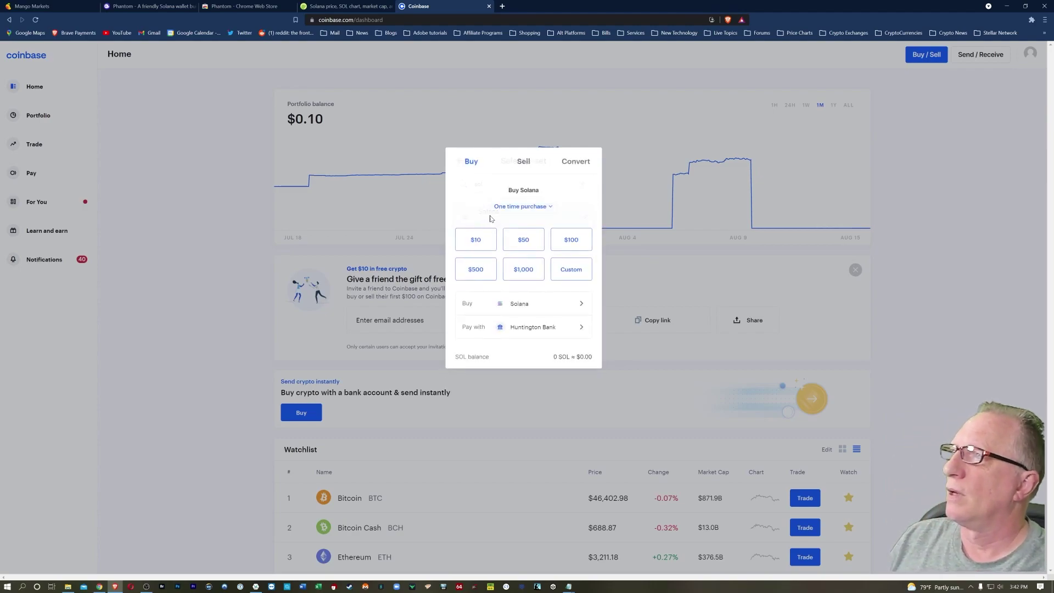
click(519, 245)
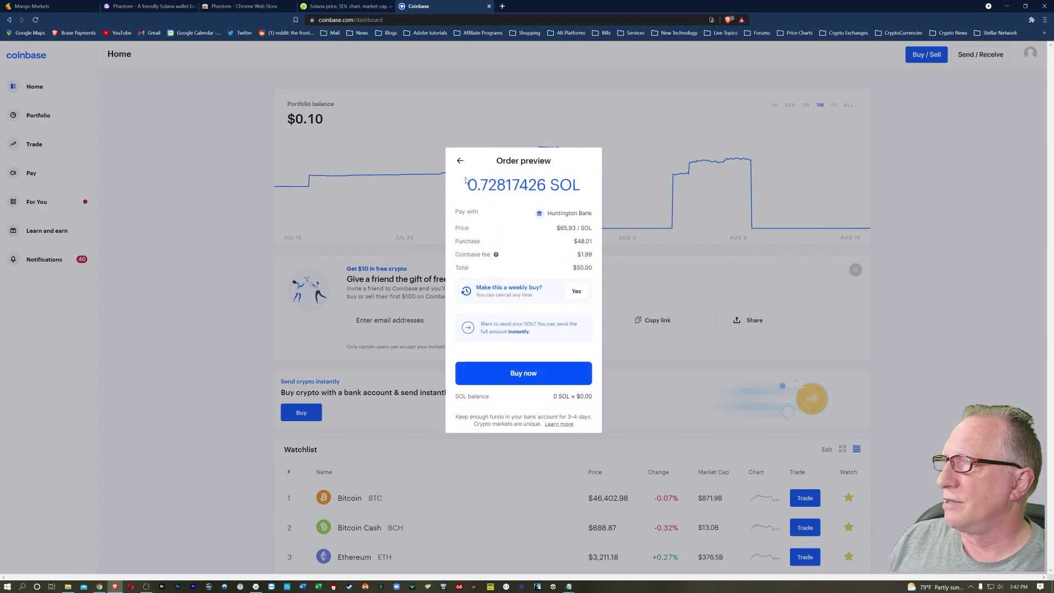
click(522, 372)
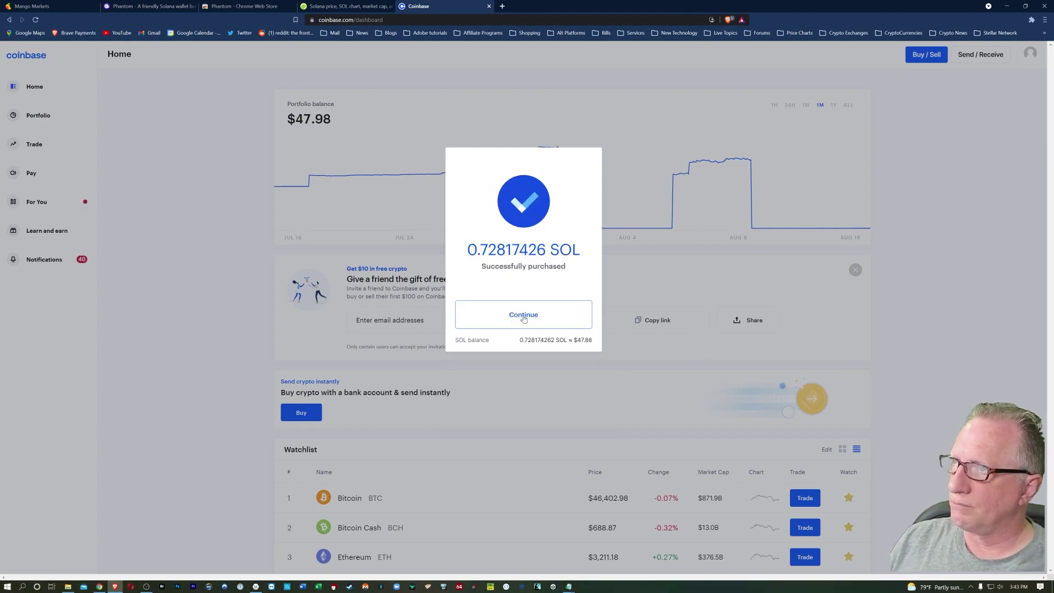
click(523, 317)
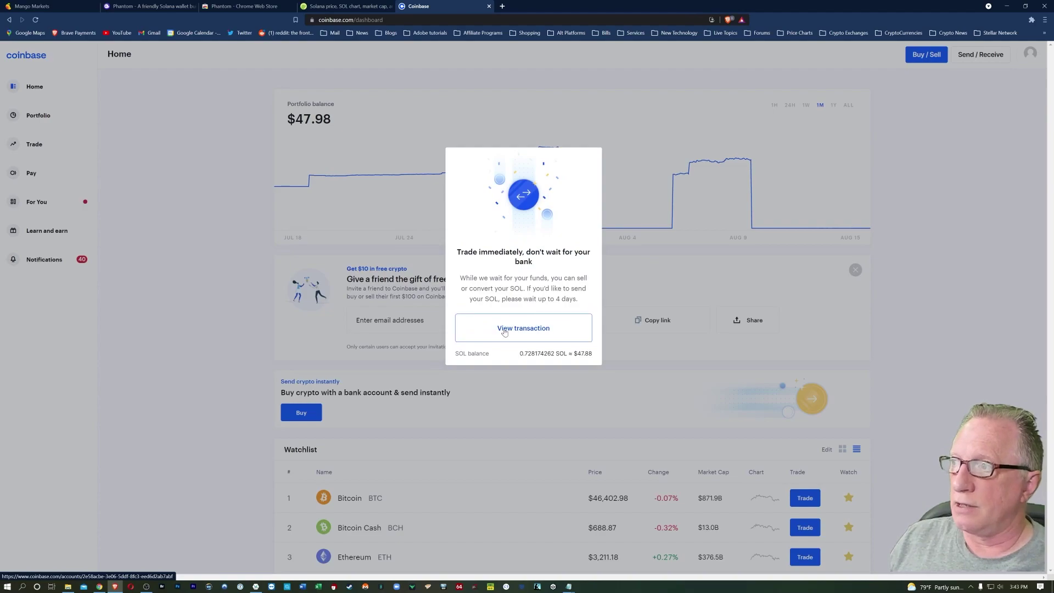
click(530, 329)
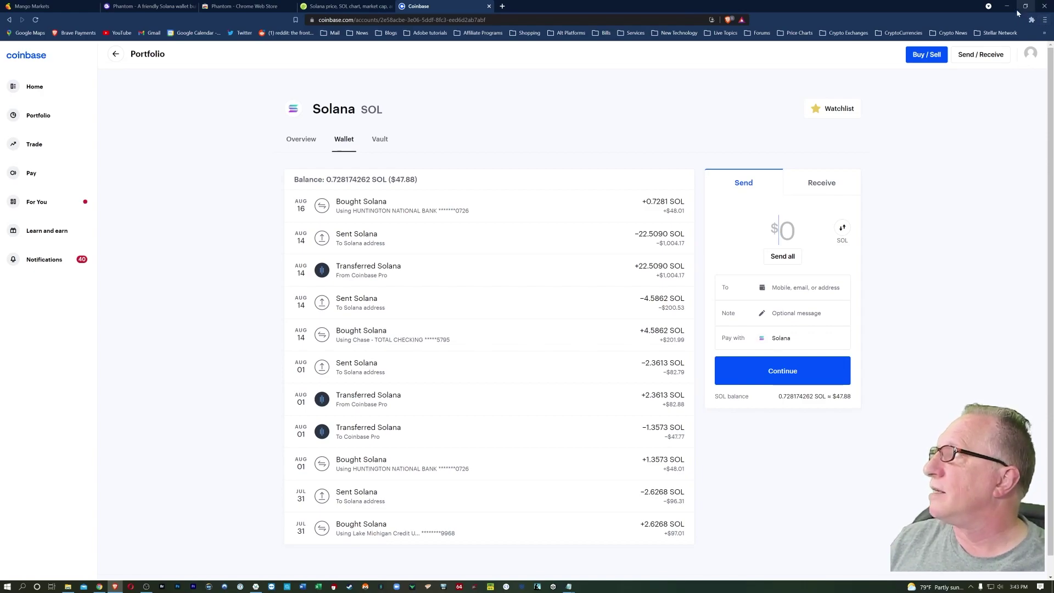
Copy the Main Wallet's SOL deposit address and set Coinbase's send amount to the full $47.98
click(1030, 20)
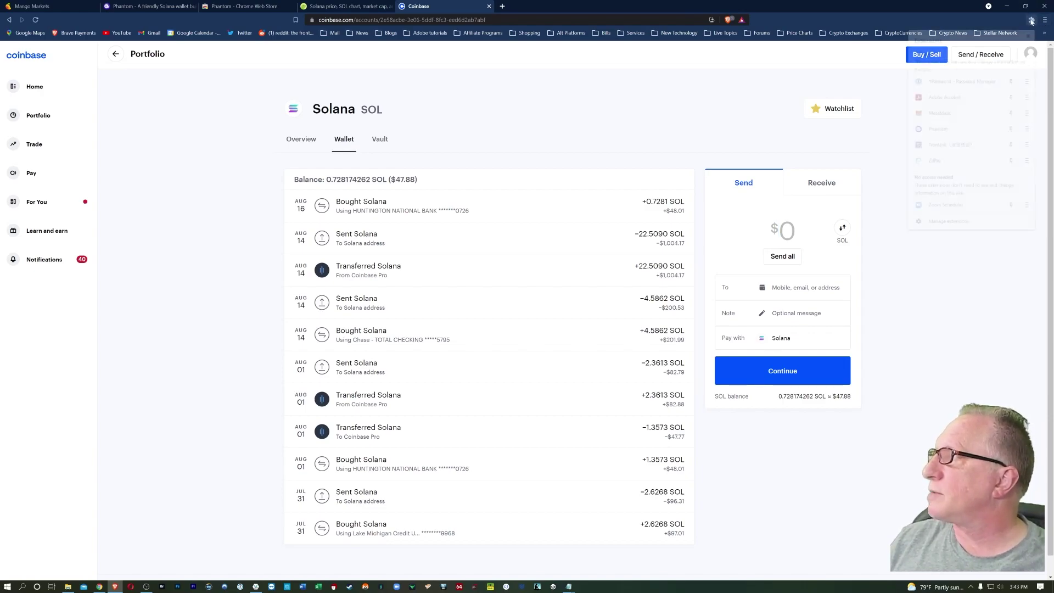
click(936, 130)
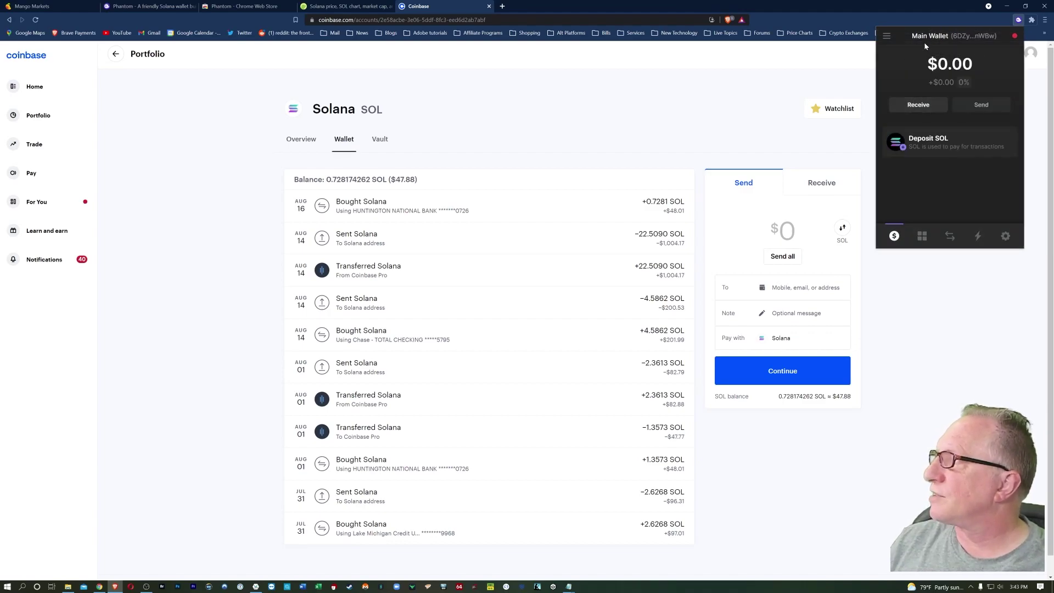
click(914, 107)
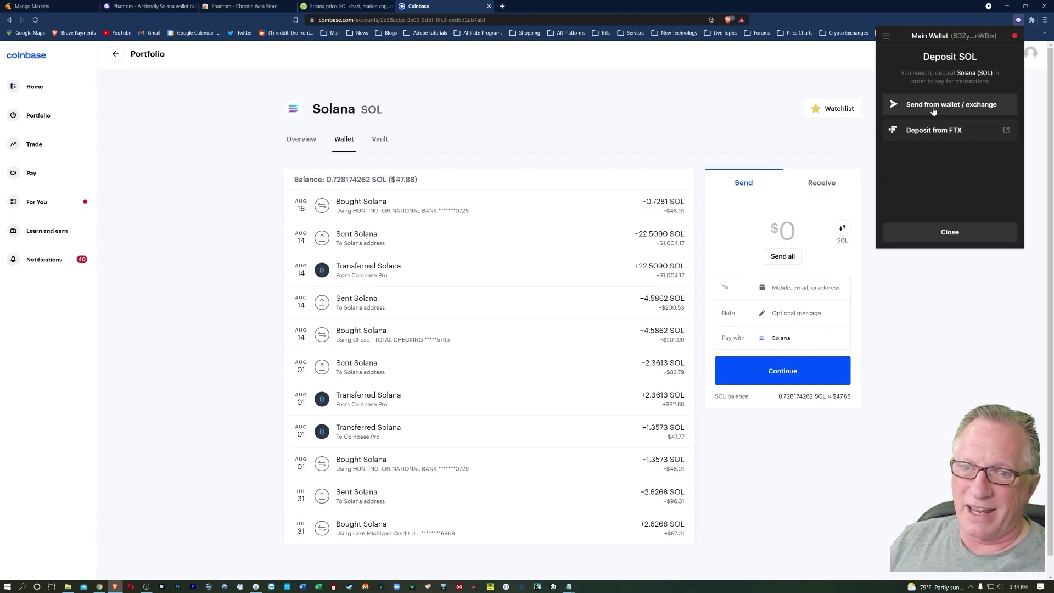
click(933, 110)
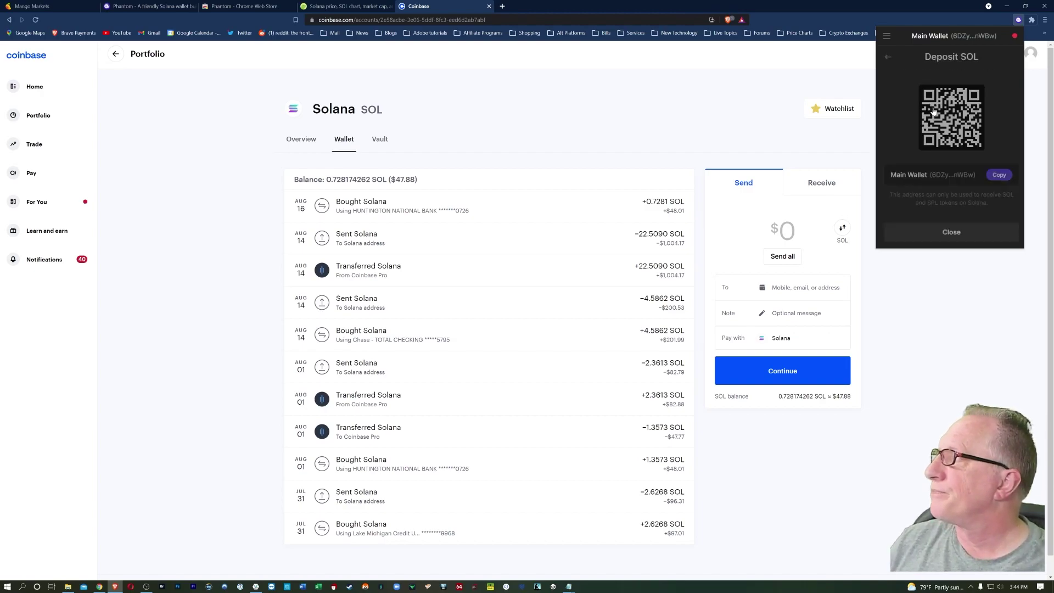
click(997, 176)
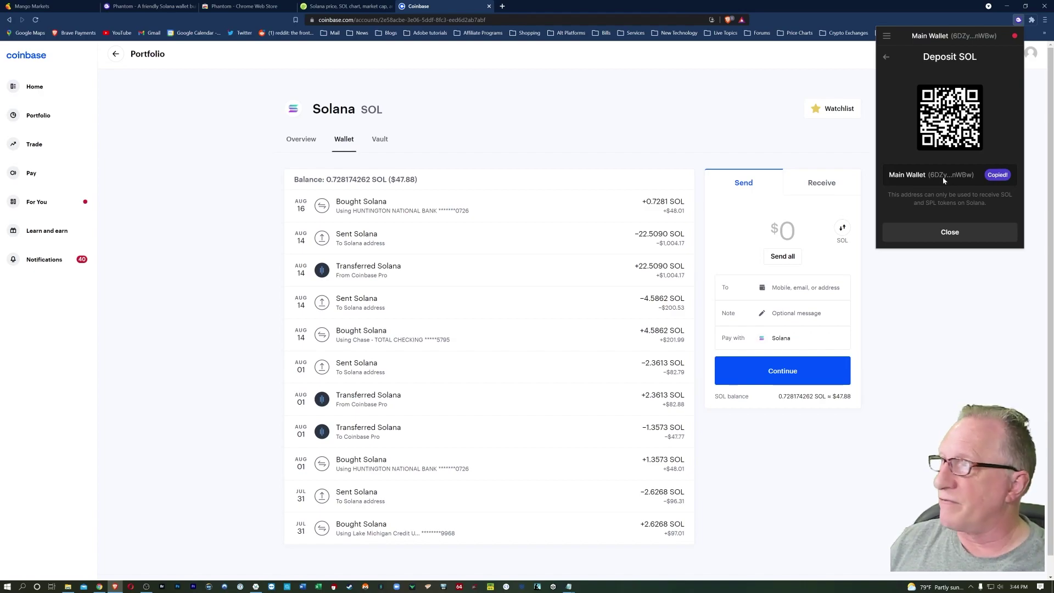
click(548, 90)
click(784, 258)
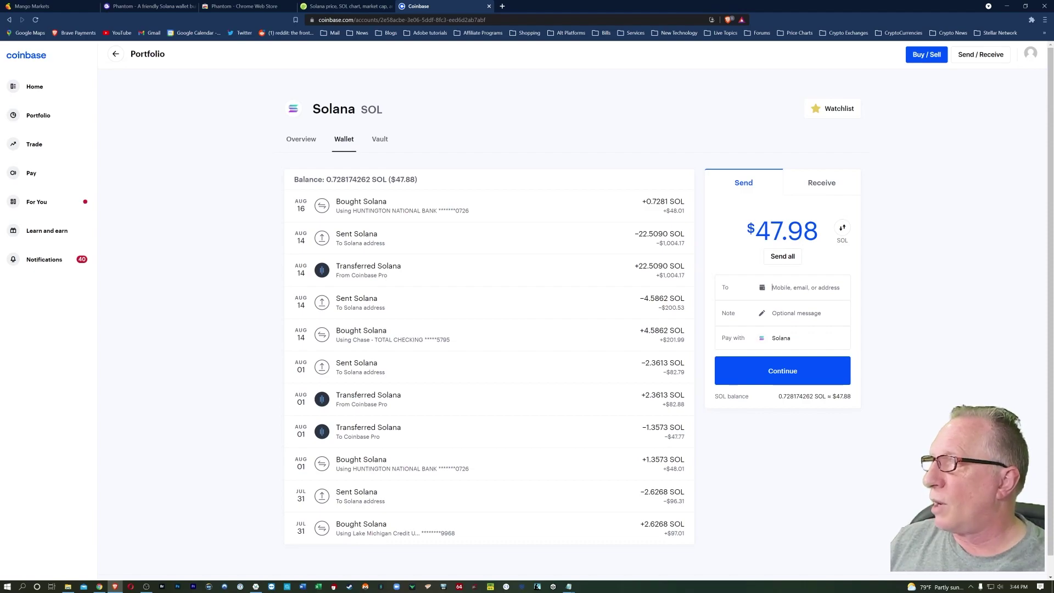
Paste the Phantom address as recipient and continue, then dismiss the minimum-amount error
right_click(790, 288)
click(787, 340)
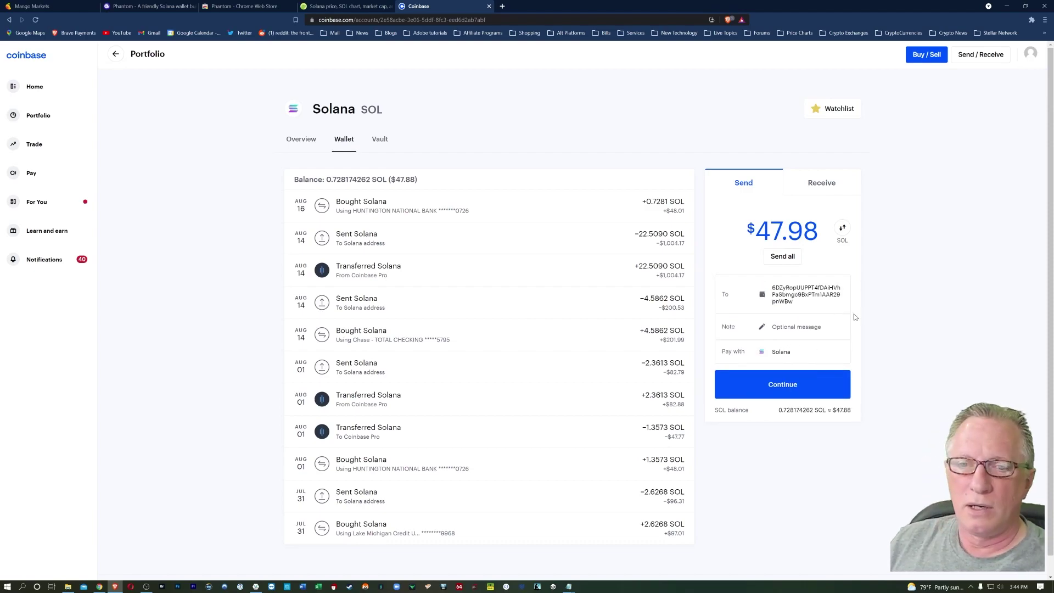
click(783, 388)
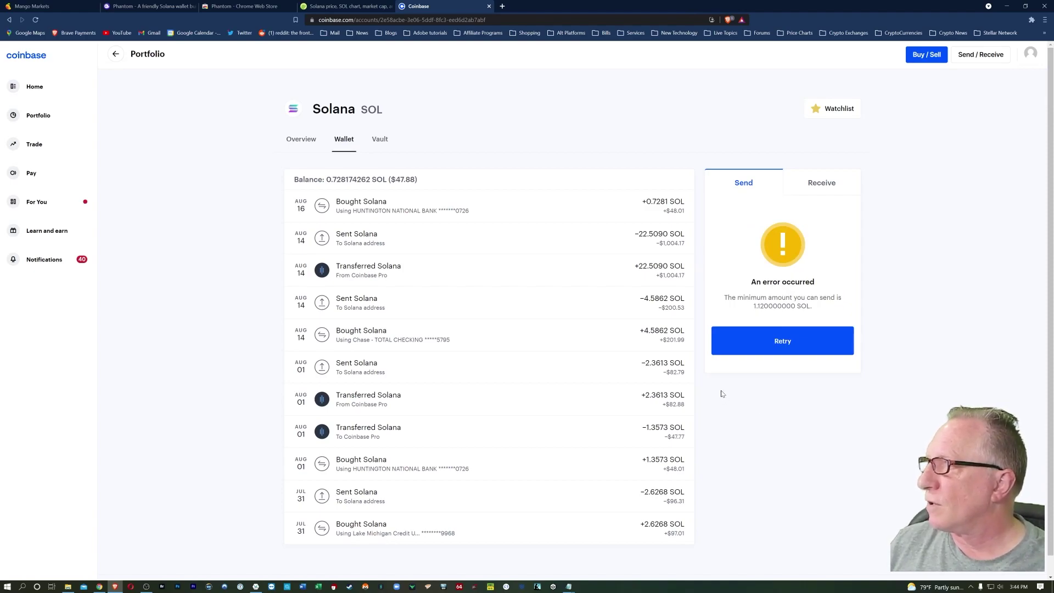
click(786, 350)
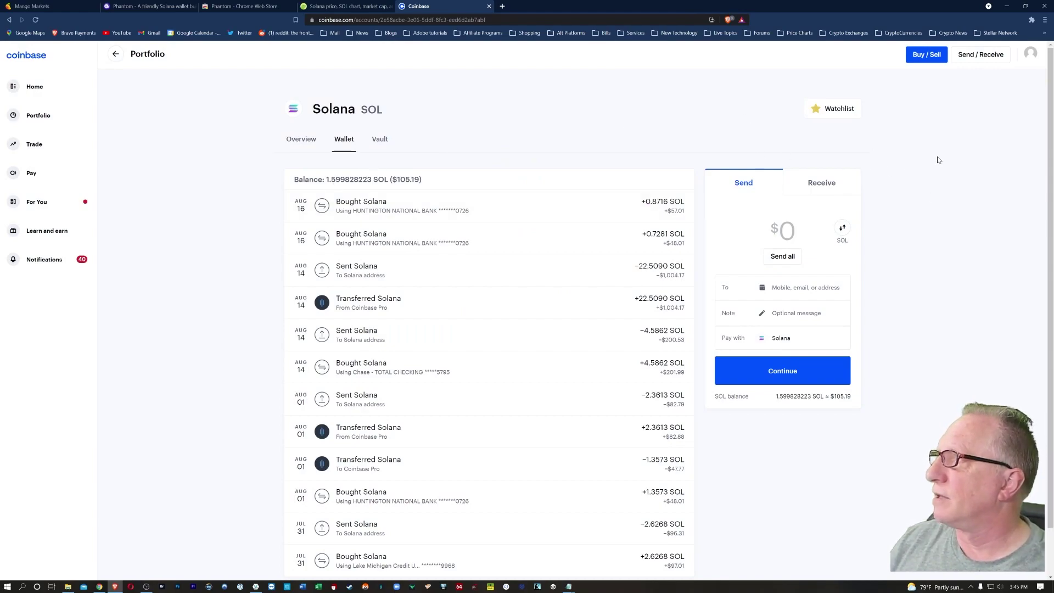
Send the full 1.599823223 SOL ($103.96) balance to the Phantom Main Wallet address
click(774, 257)
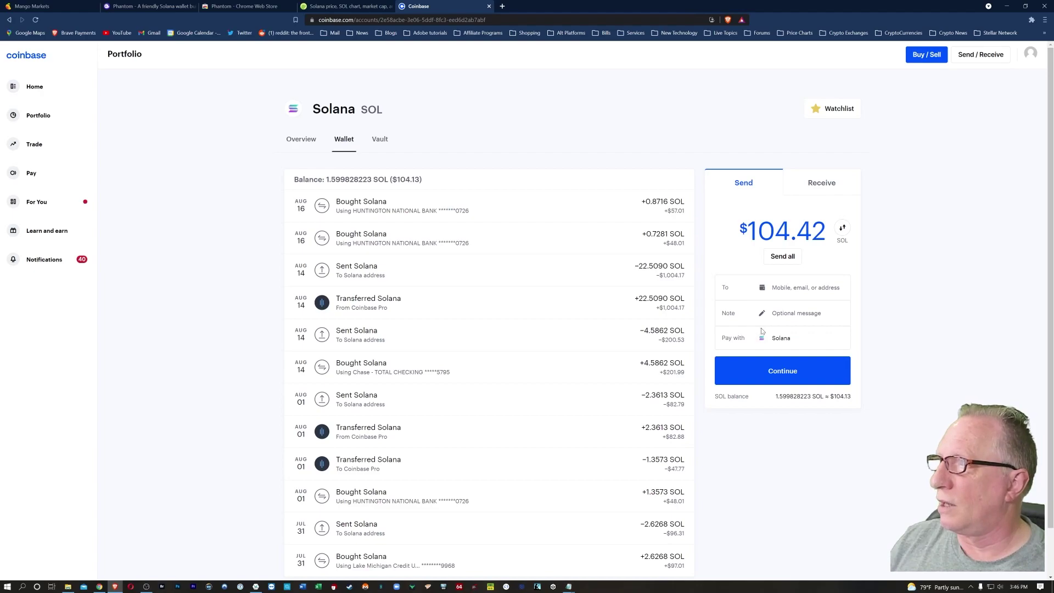
right_click(775, 286)
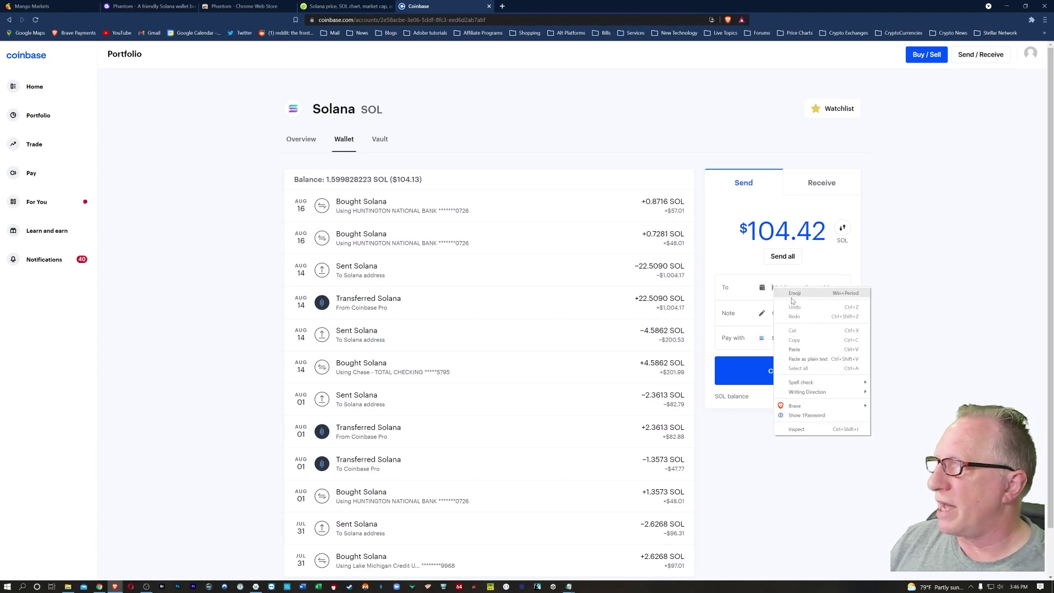
click(793, 349)
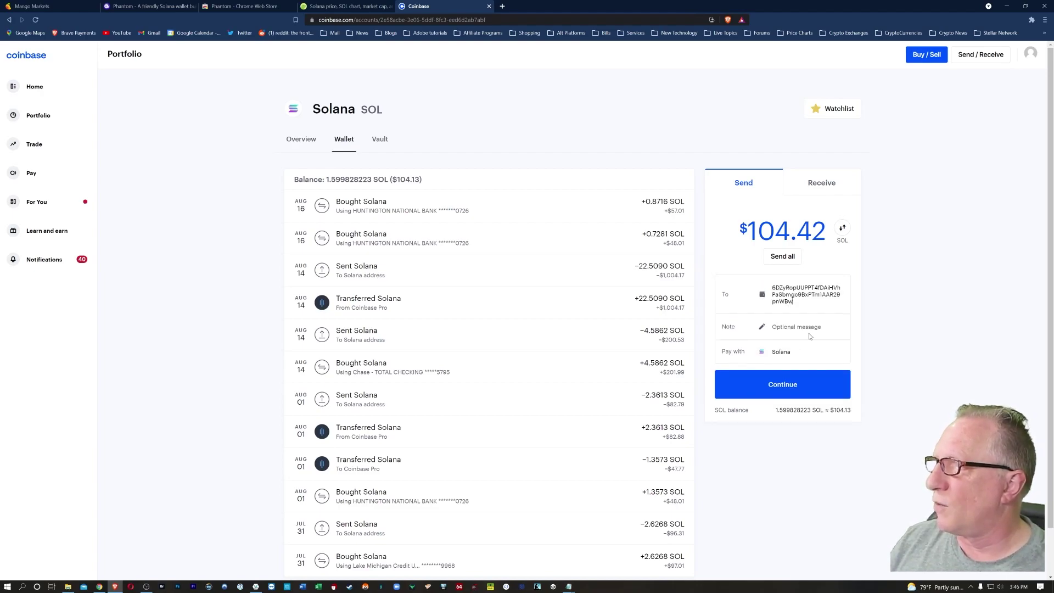
click(790, 385)
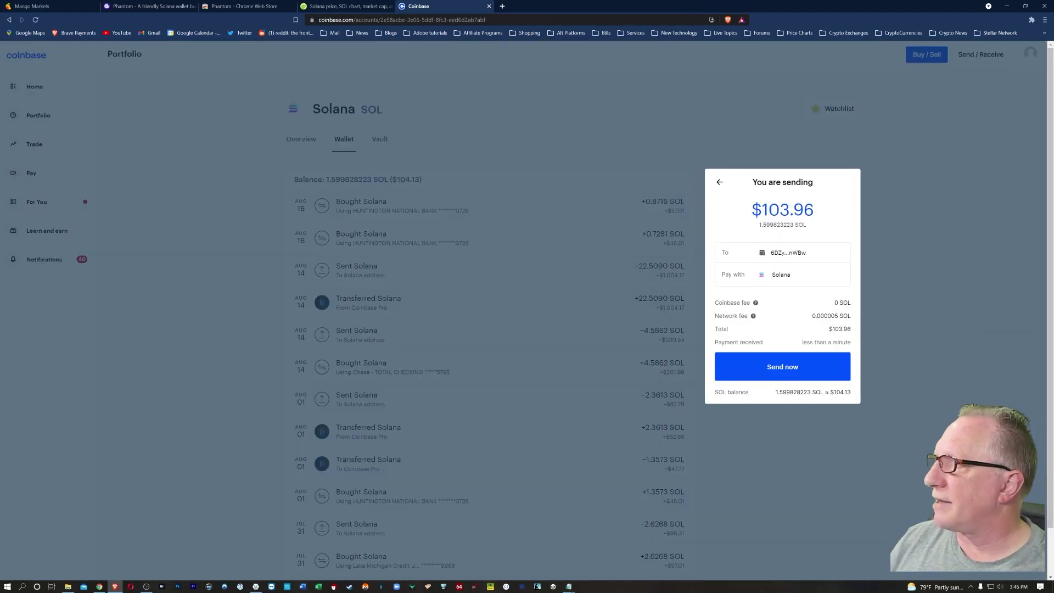
click(796, 372)
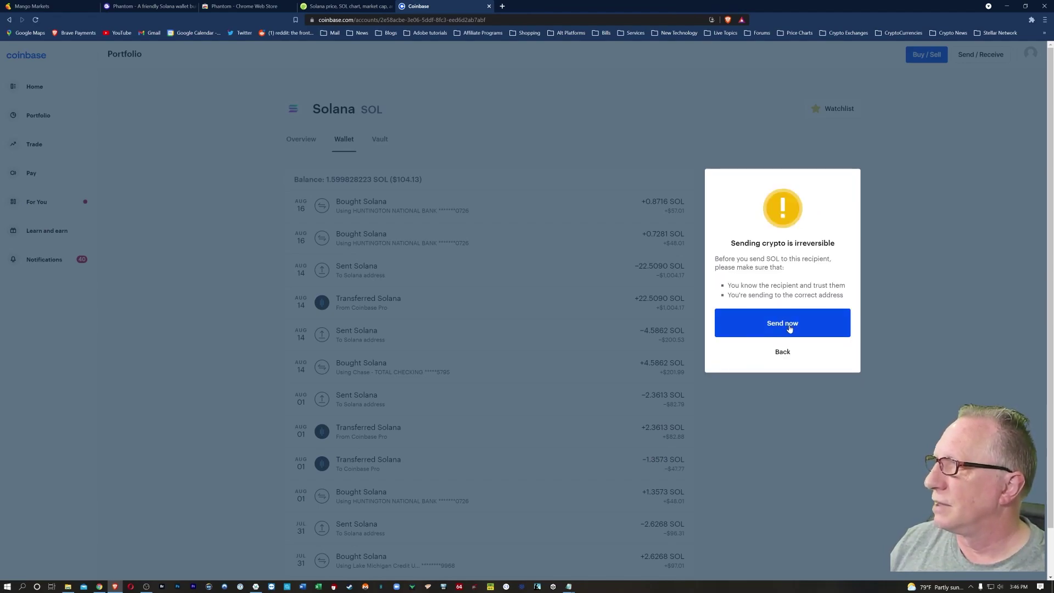
click(779, 325)
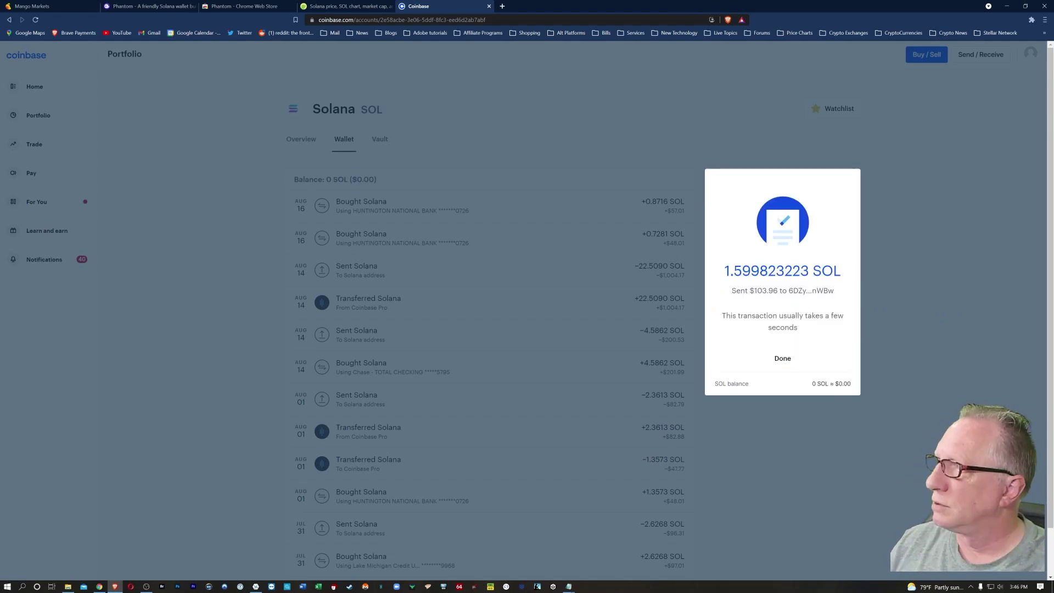
click(777, 360)
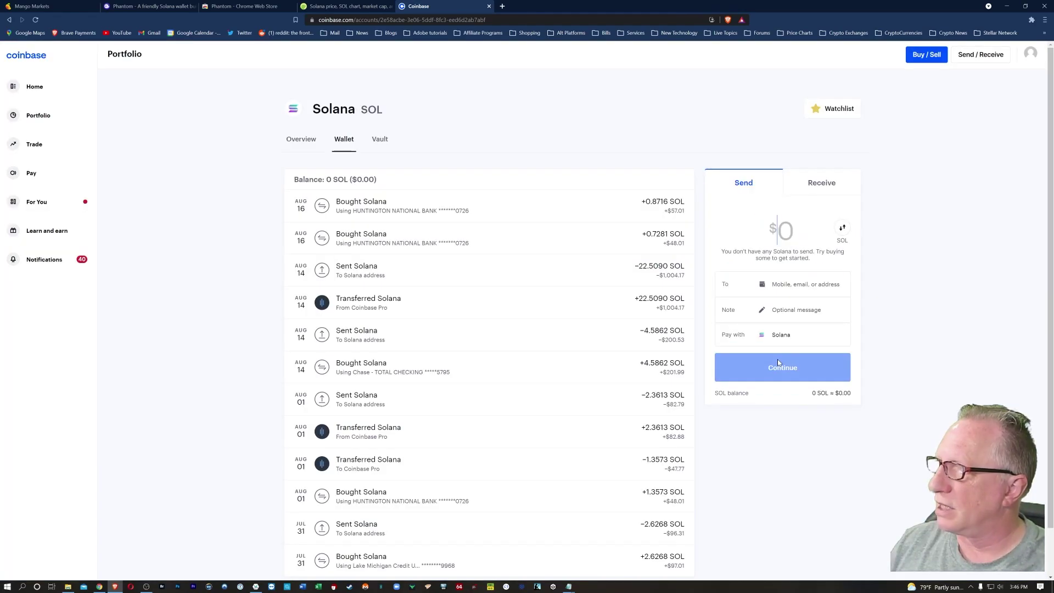
click(1030, 20)
click(933, 129)
Confirm the Main Wallet holds about $105 of SOL, then open the Swap form
click(797, 95)
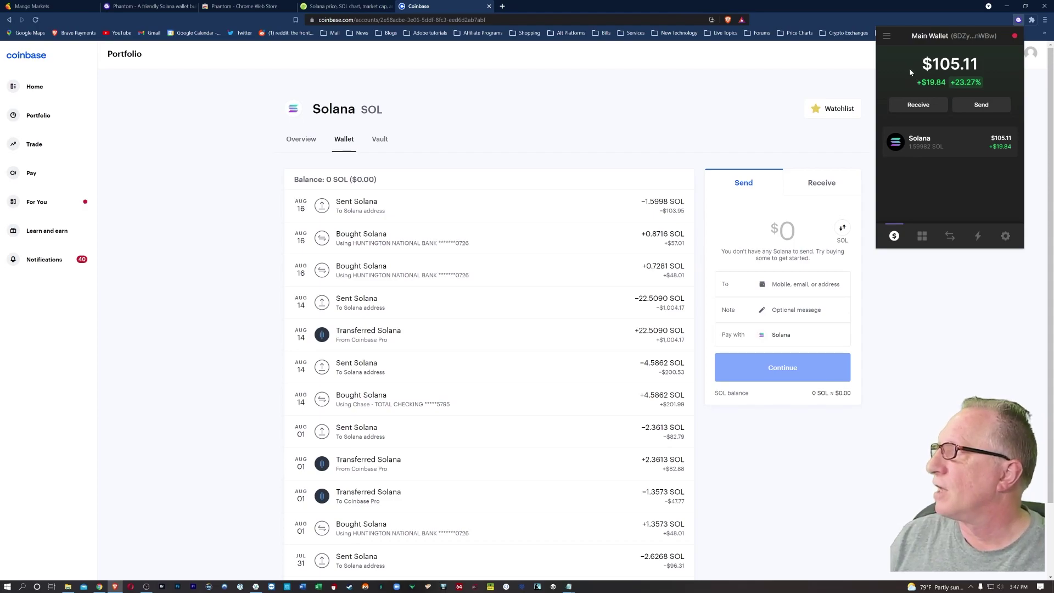
click(921, 237)
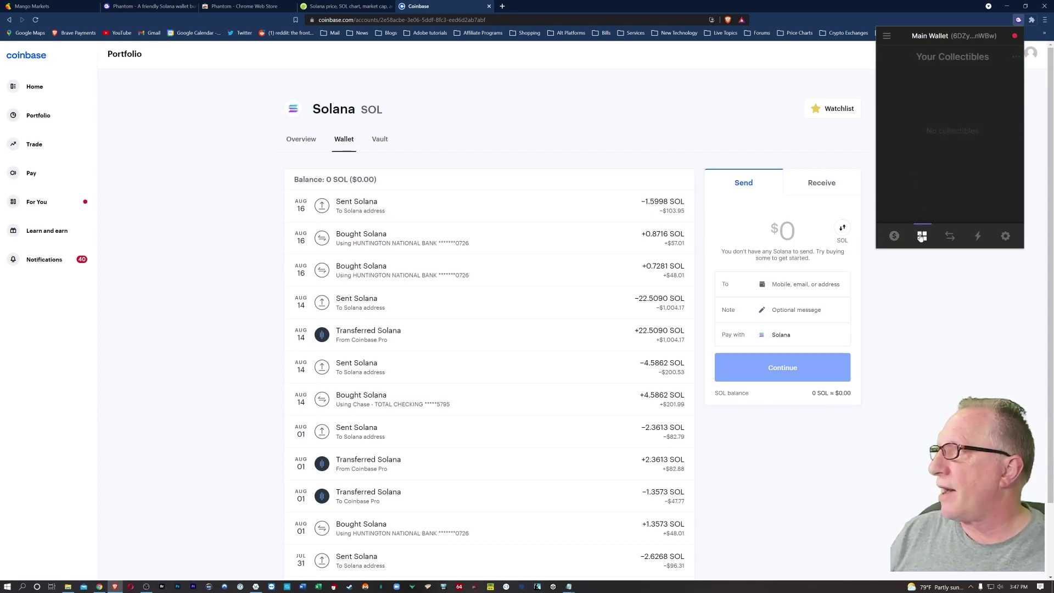
click(949, 236)
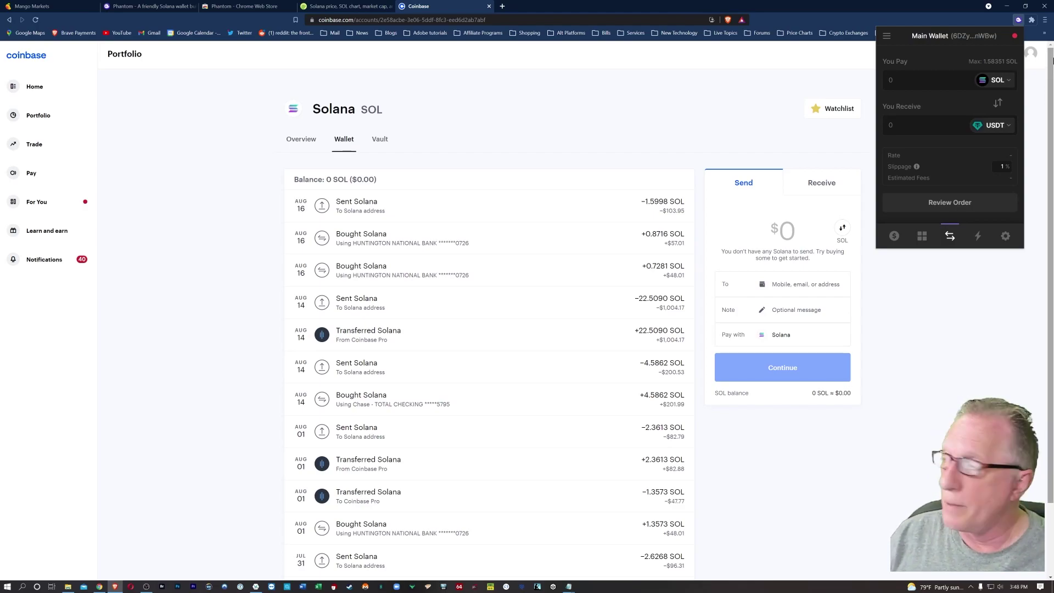
Swap 0.5 SOL for about 4.76 Serum (SRM) and confirm the order
click(992, 126)
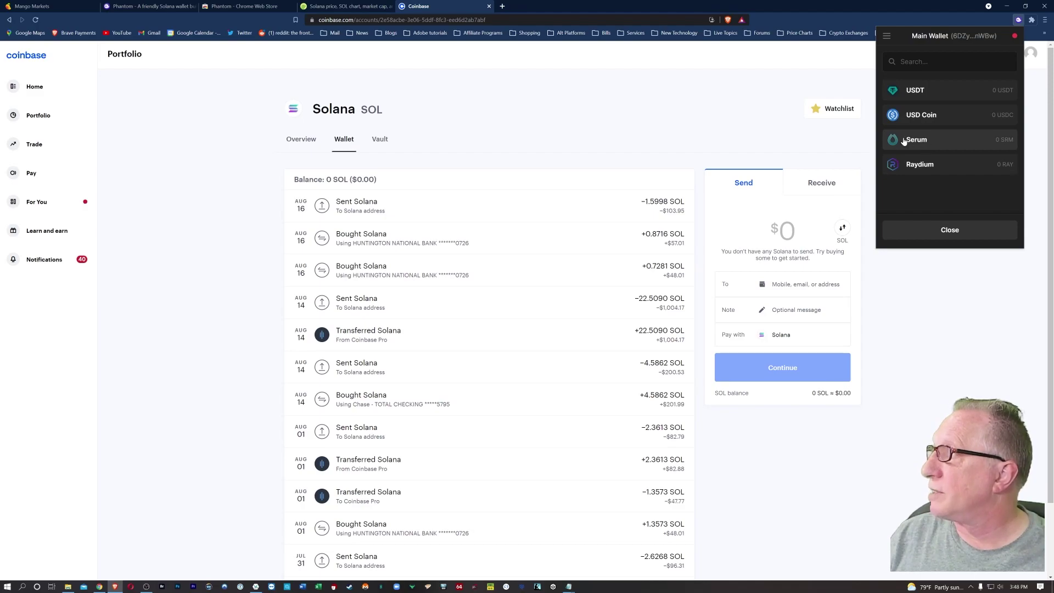
click(918, 140)
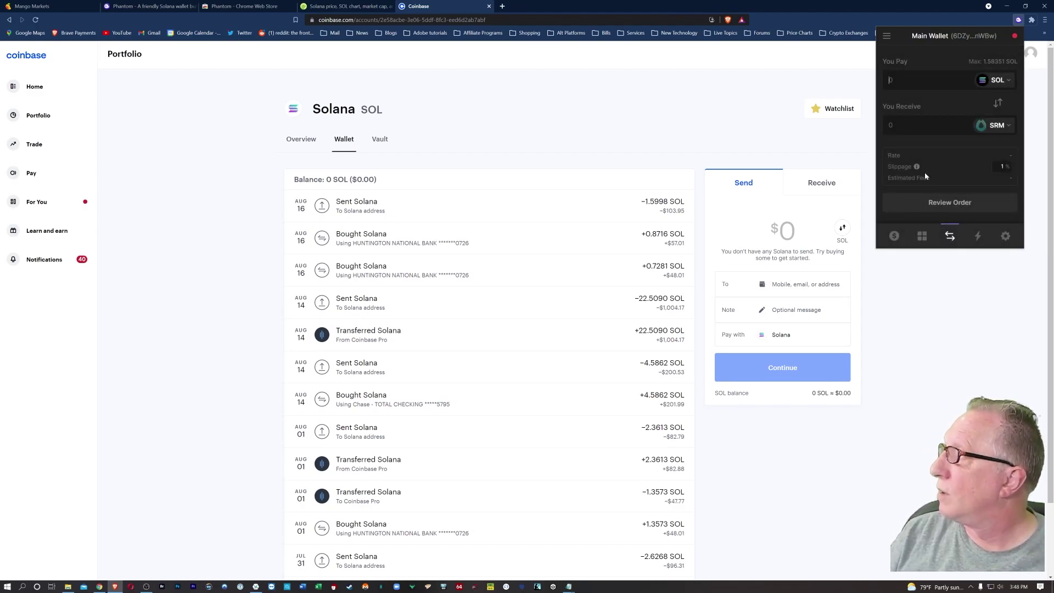
text(.54)
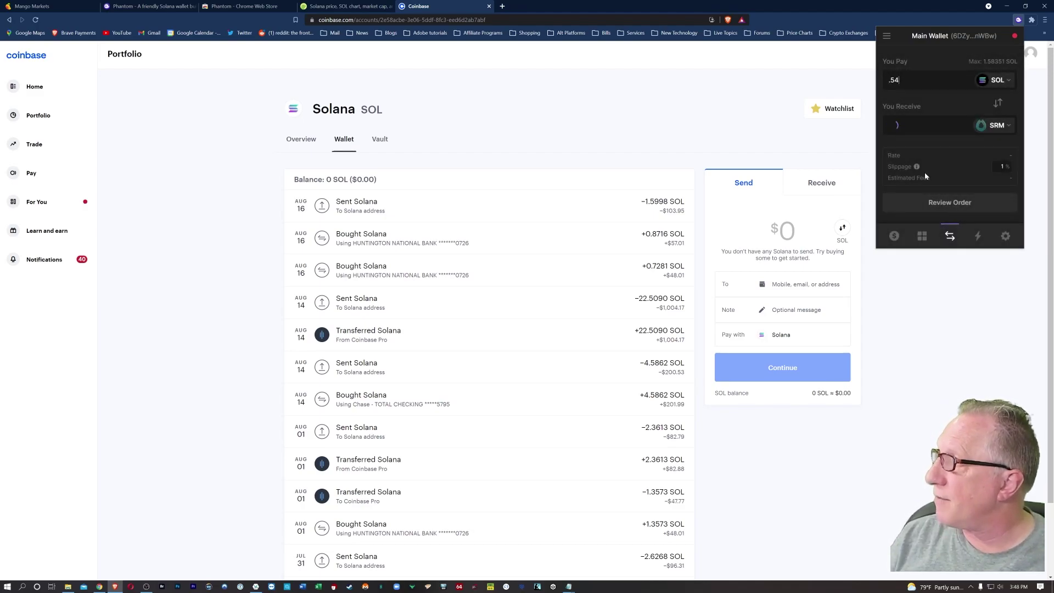
key(BackSpace)
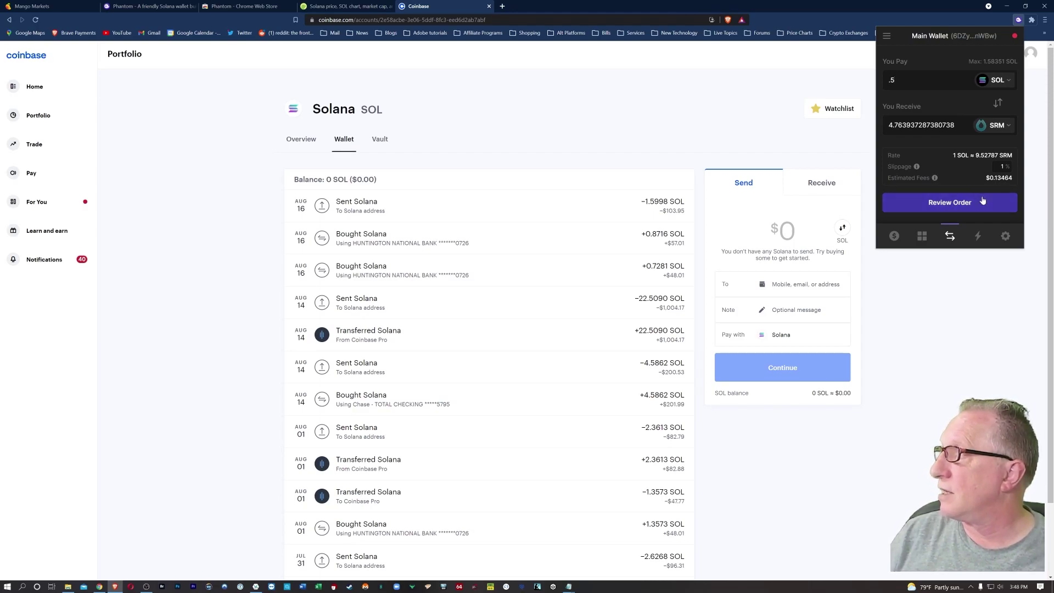
click(941, 207)
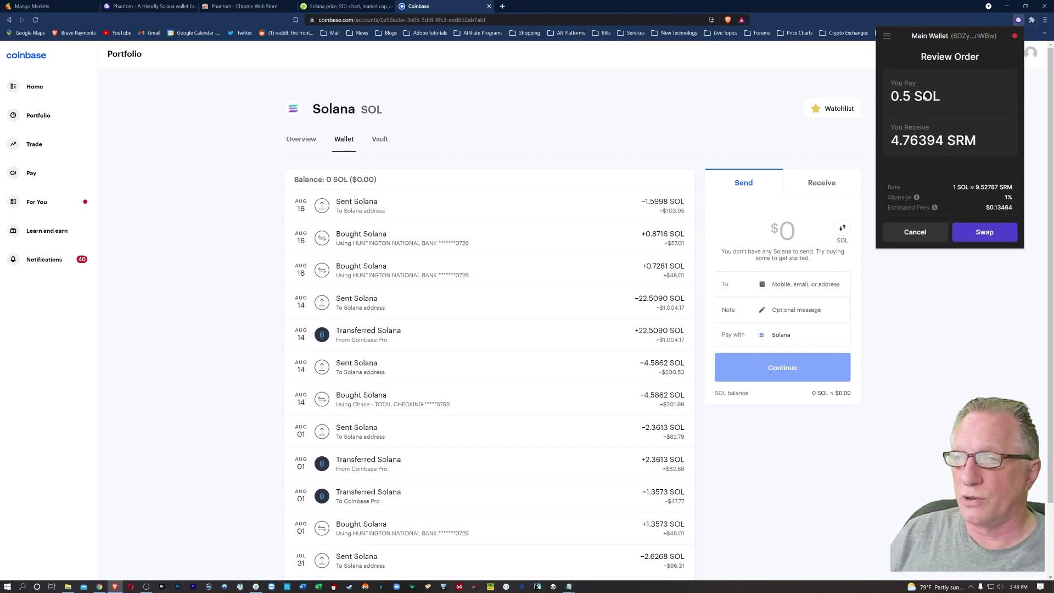
click(984, 233)
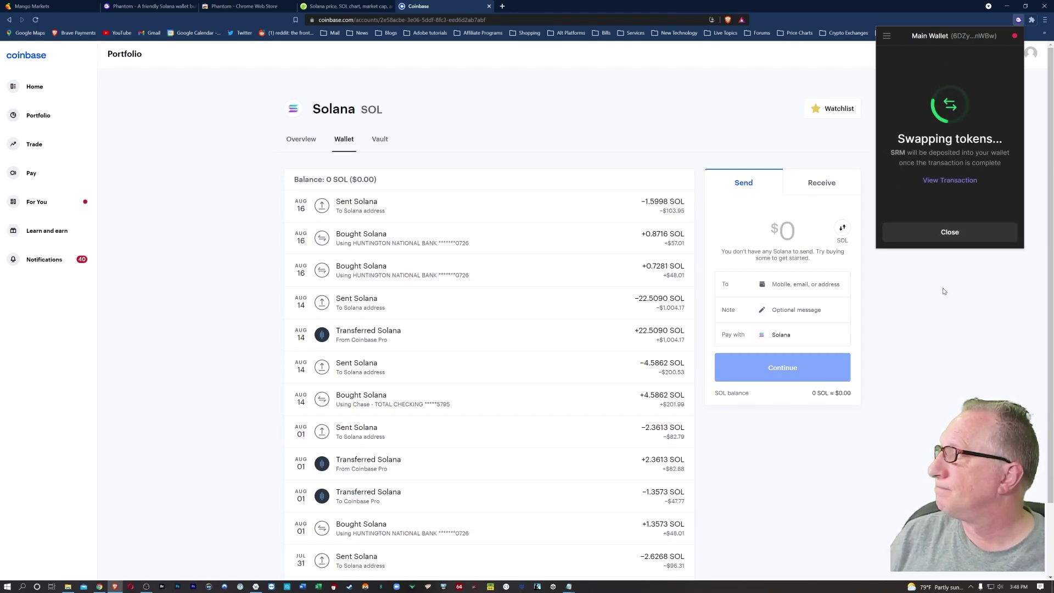
click(955, 233)
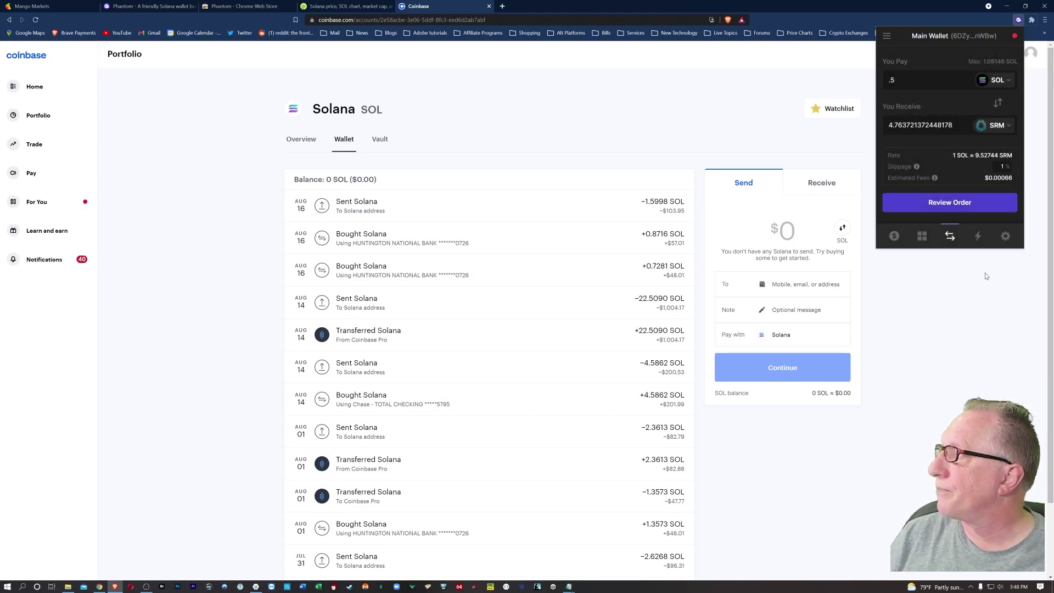
Check the Main Wallet's SOL and SRM balances, then unlock Chrome's Phantom with the wallet password
click(893, 235)
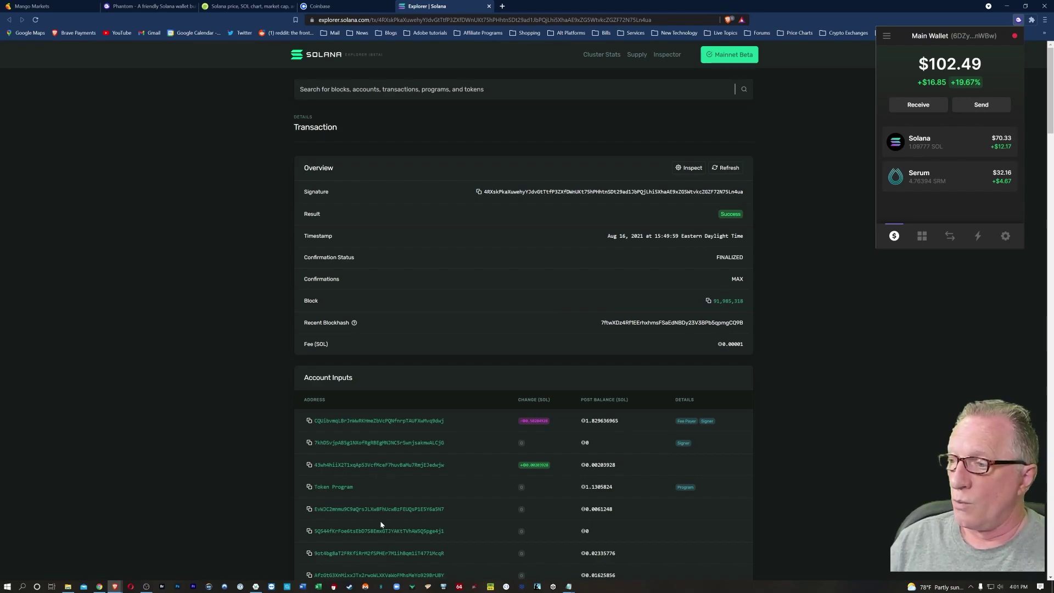
click(100, 586)
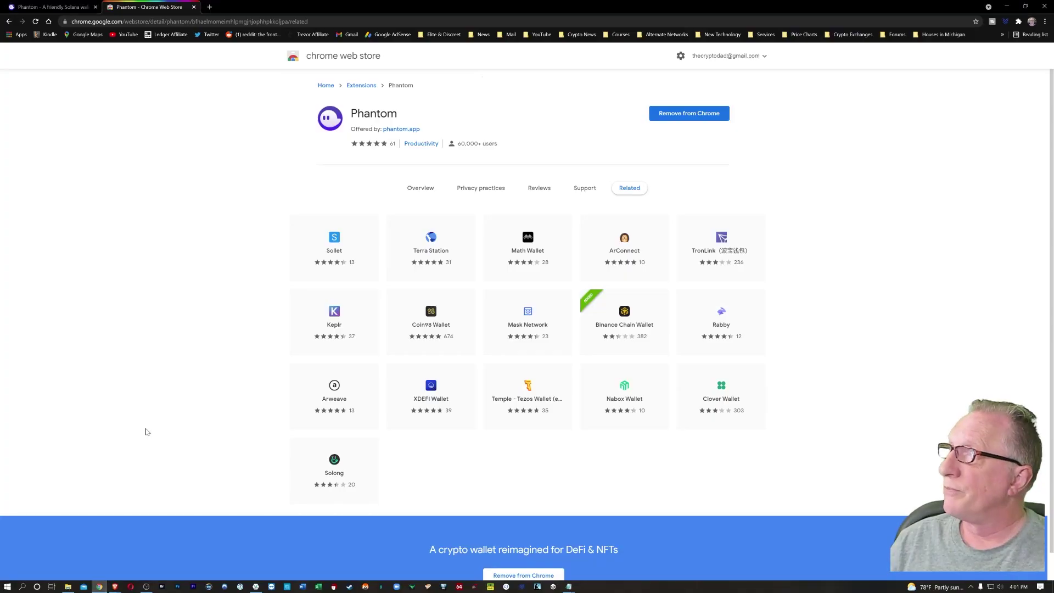
click(1018, 22)
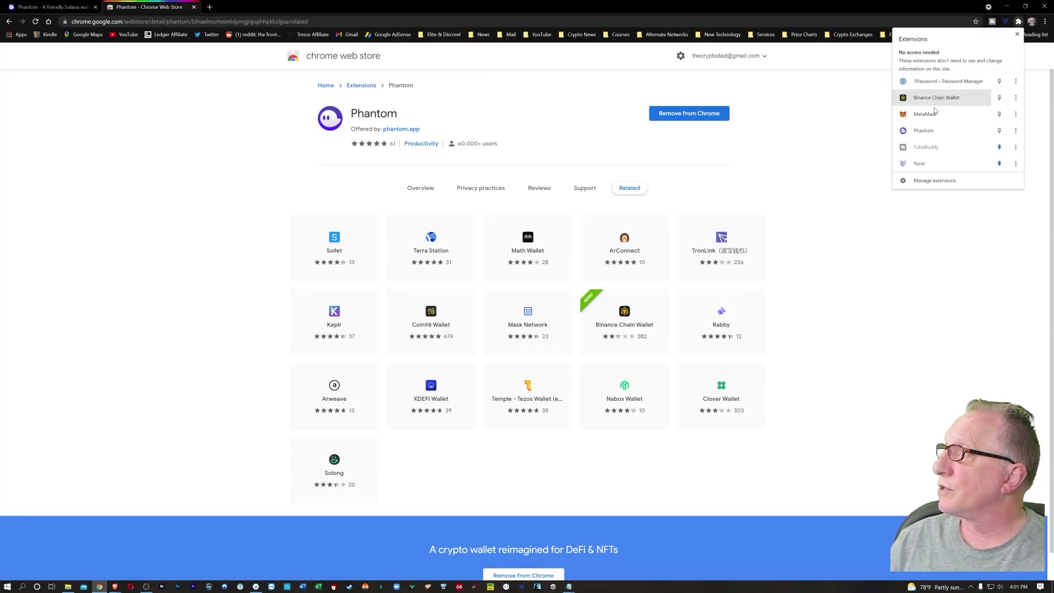
click(931, 134)
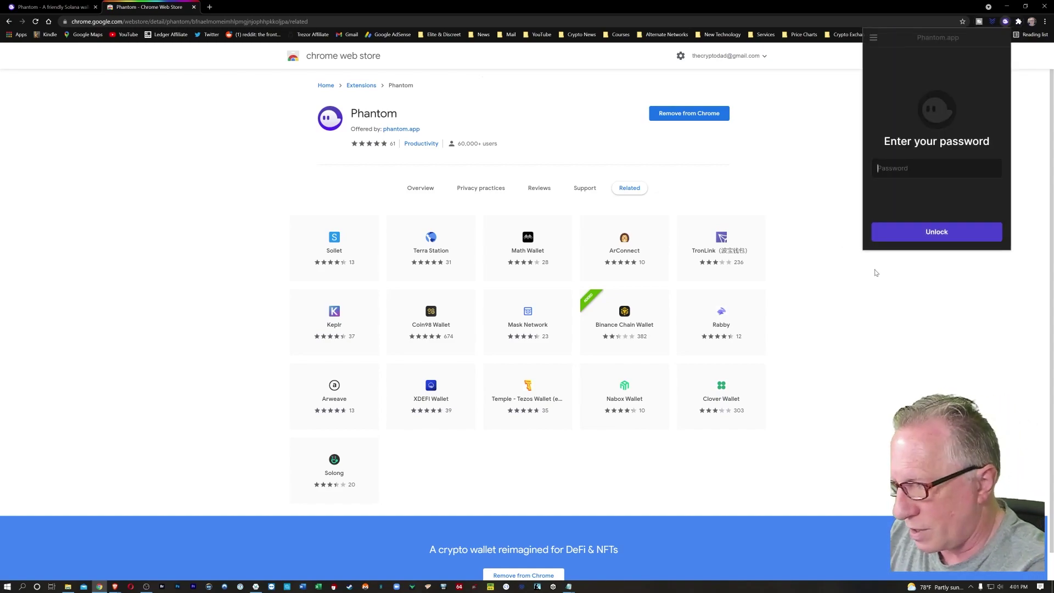
key(ctrl+v)
key(Return)
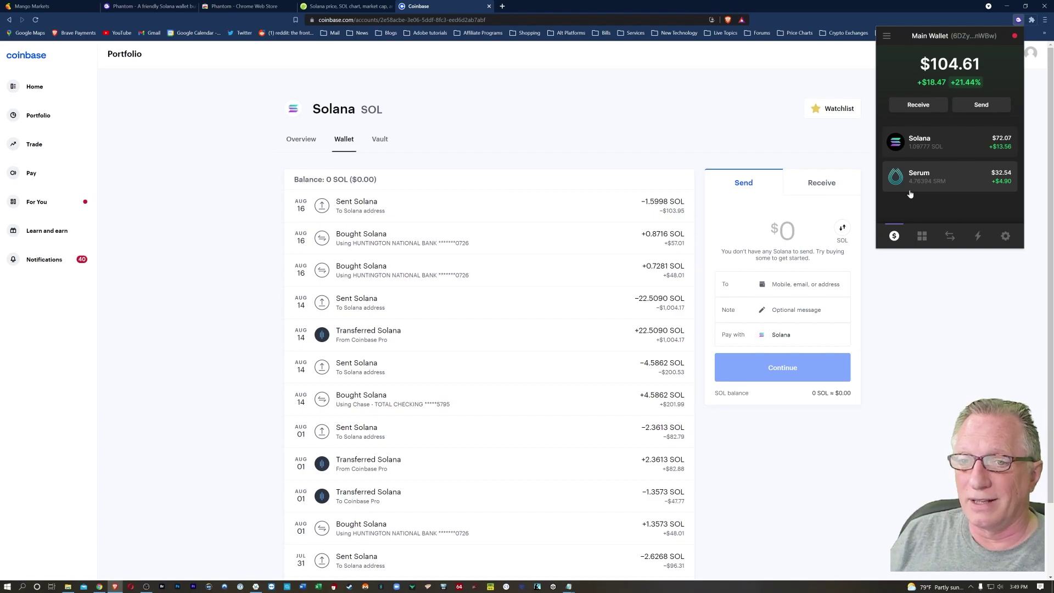
Switch to the Ledger wallet and set up a swap paying 0.5 SOL for about 4.7637 SRM
click(886, 36)
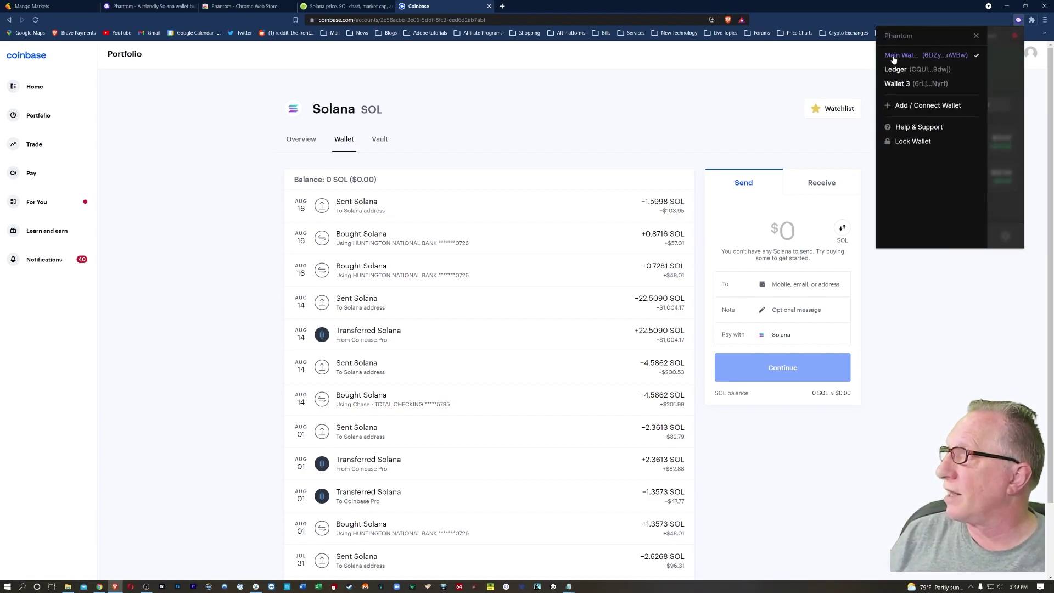
click(895, 69)
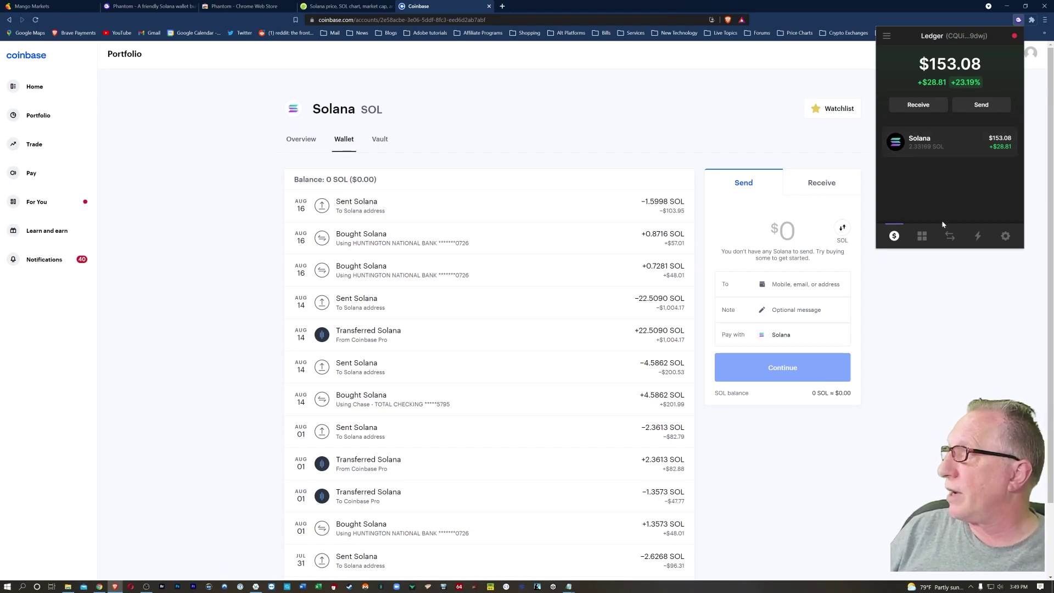
click(948, 236)
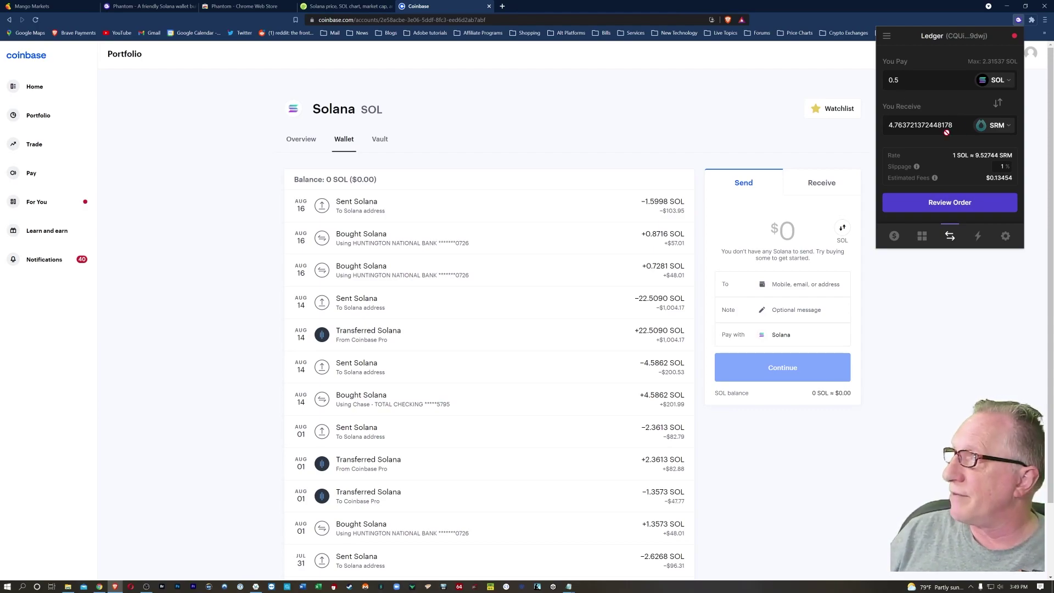
Confirm the 0.5 SOL to SRM swap with Ledger approval, then return to balances showing 4.76372 SRM
click(951, 206)
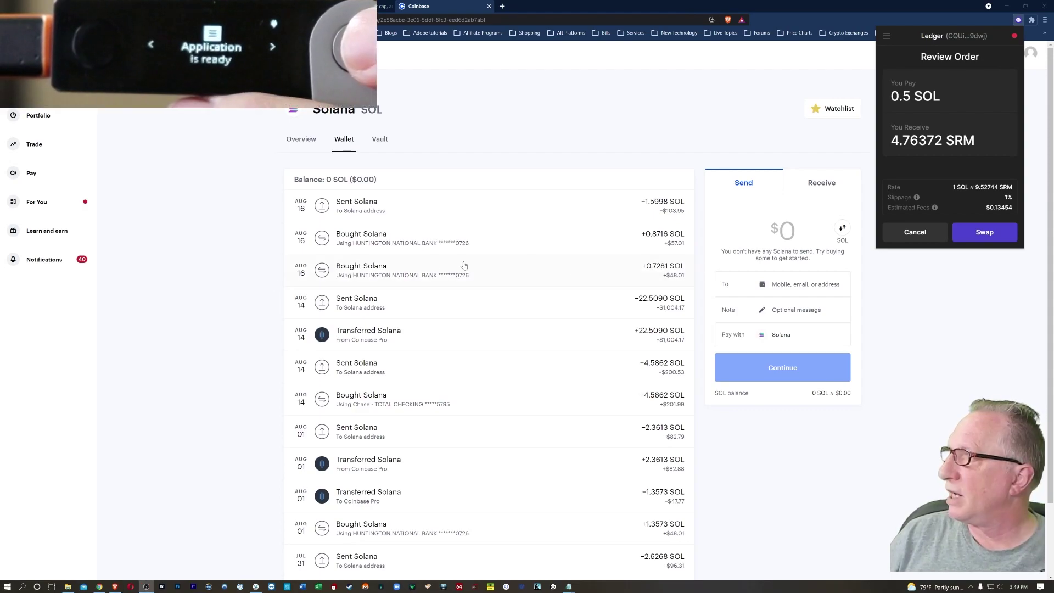
click(989, 236)
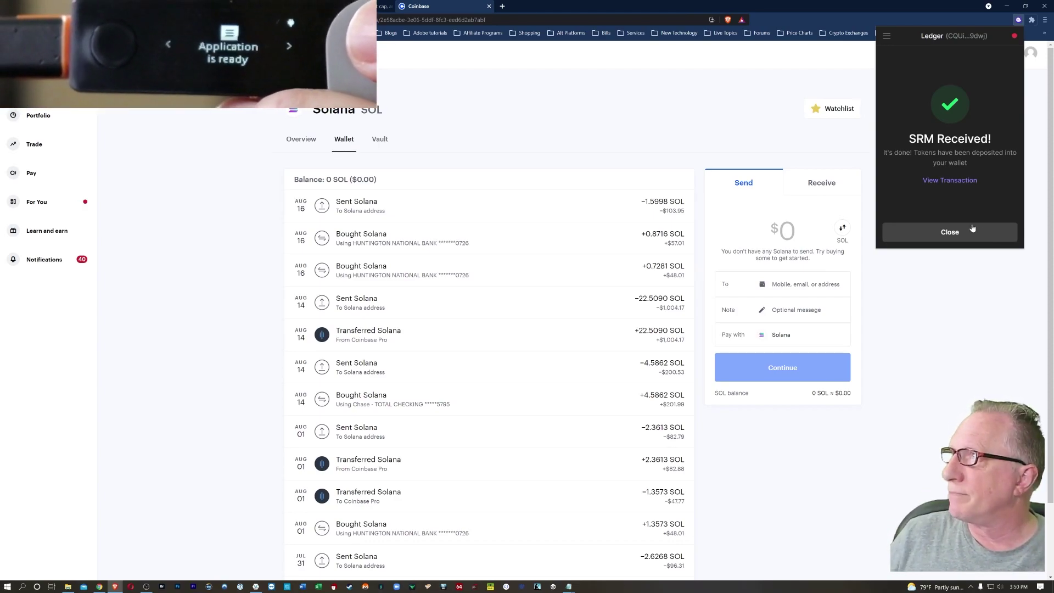
click(949, 234)
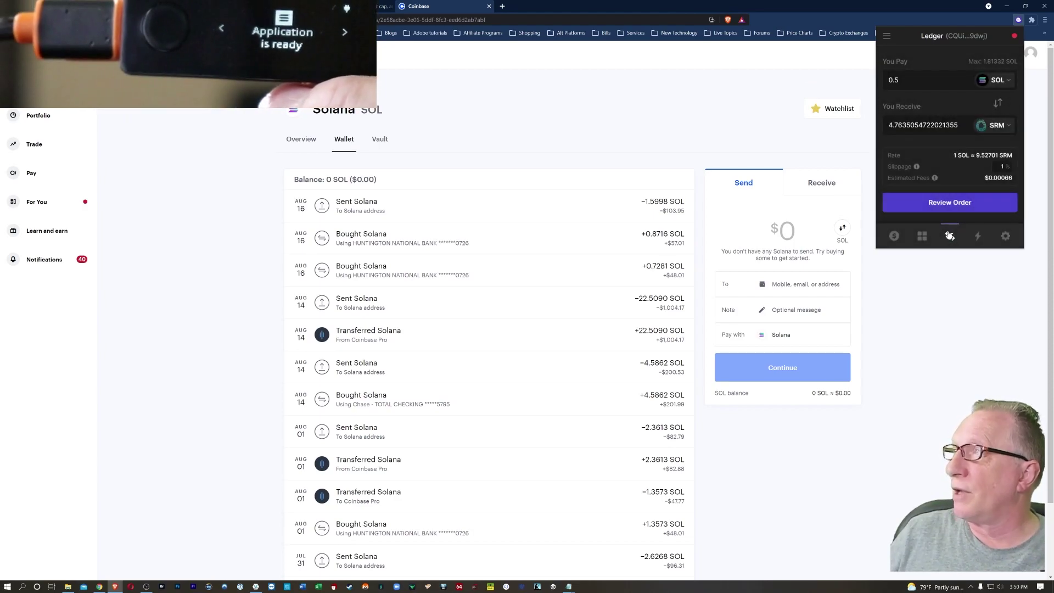
click(894, 235)
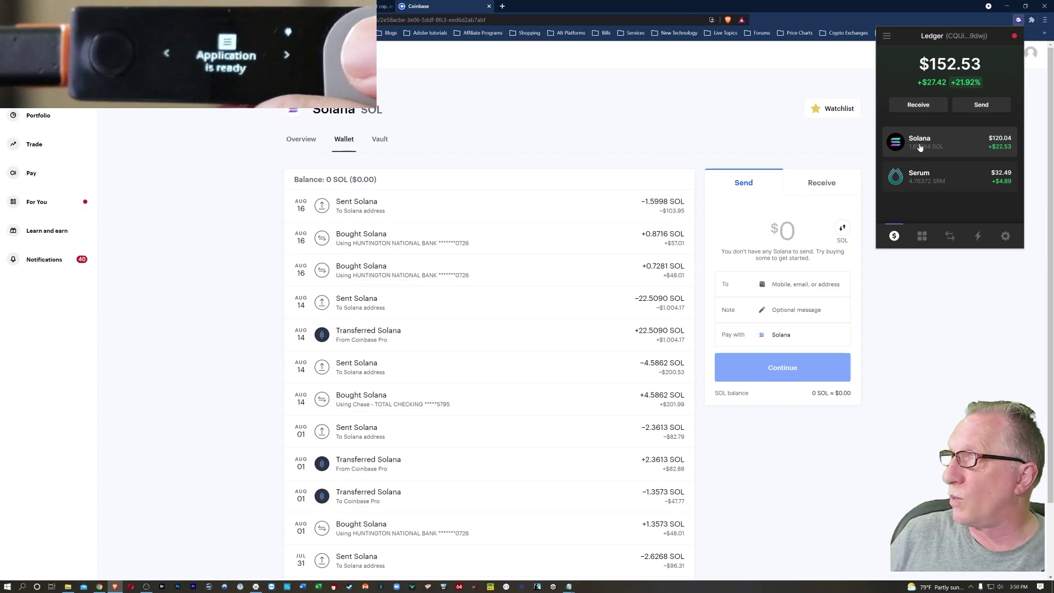
Open the Ledger wallet's newest transaction from Recent Activity in Solana Explorer, showing Success and finalized
click(978, 237)
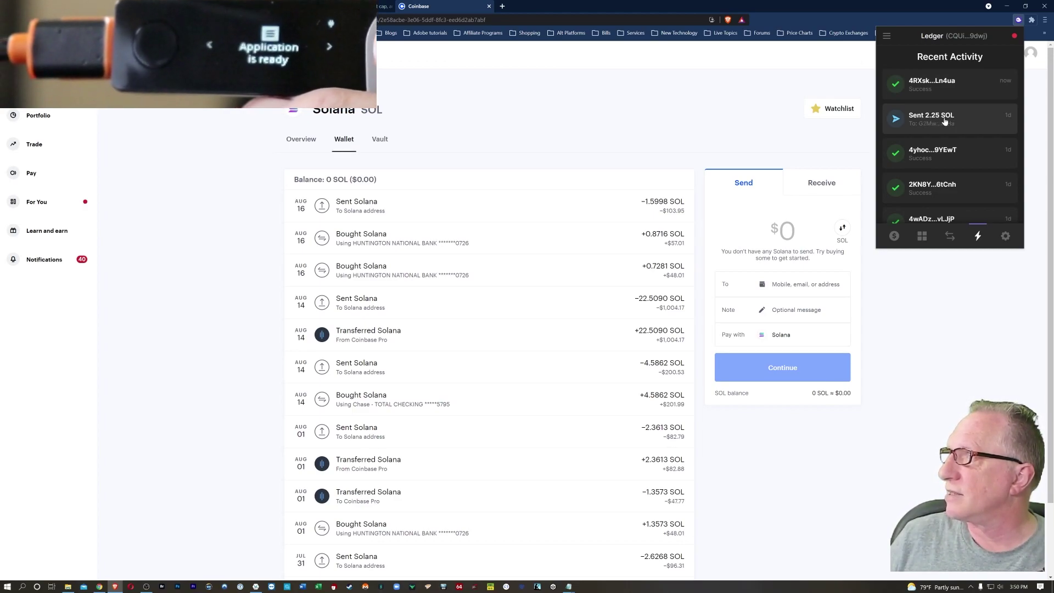
click(925, 85)
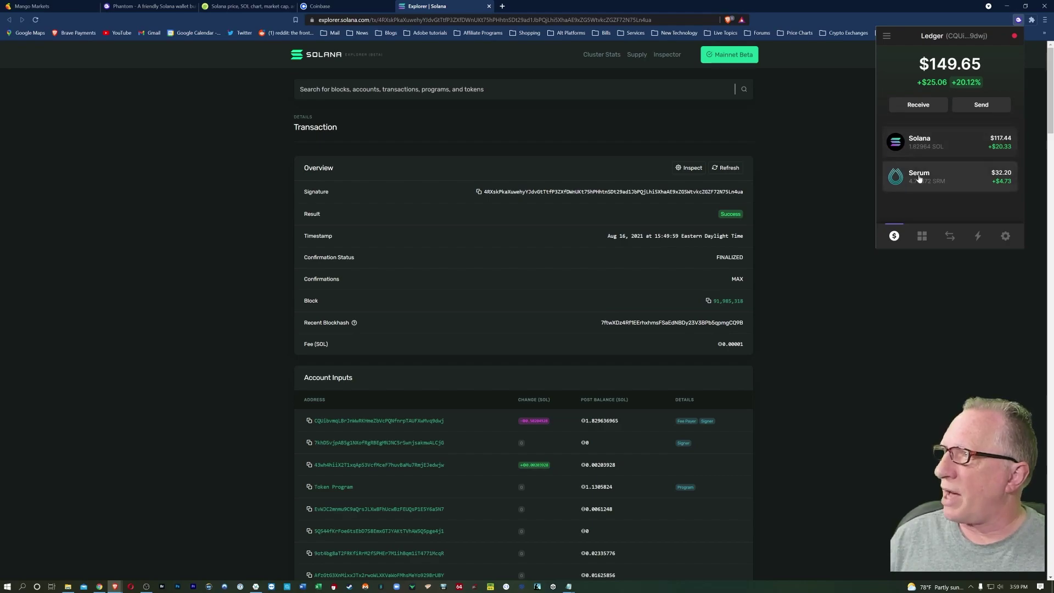
Browse the Ledger wallet's settings down to Remove Wallet, then bring up the wallet list
click(1004, 236)
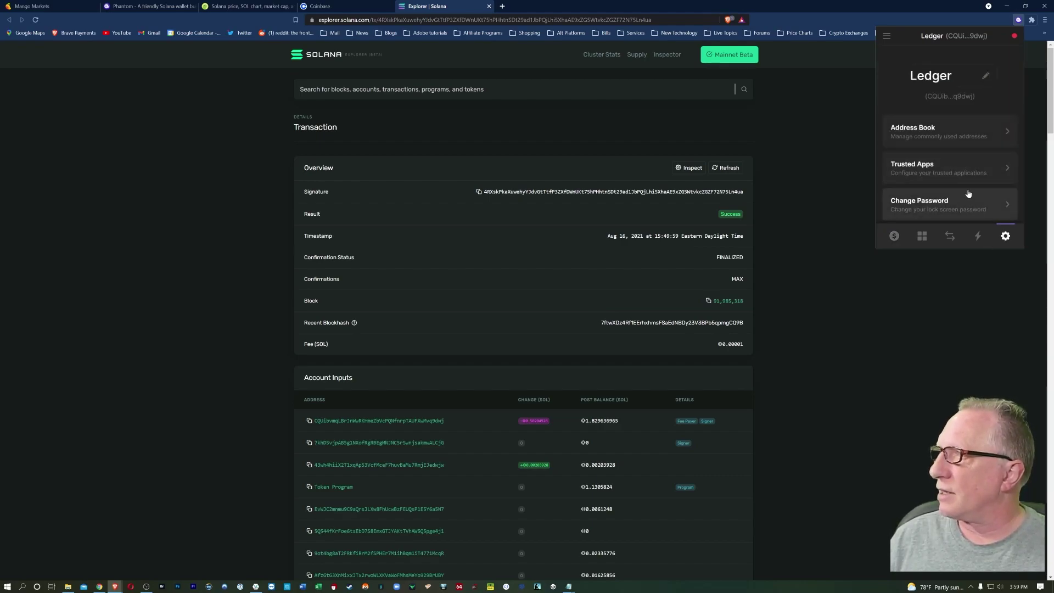
scroll(969, 195, down, 2)
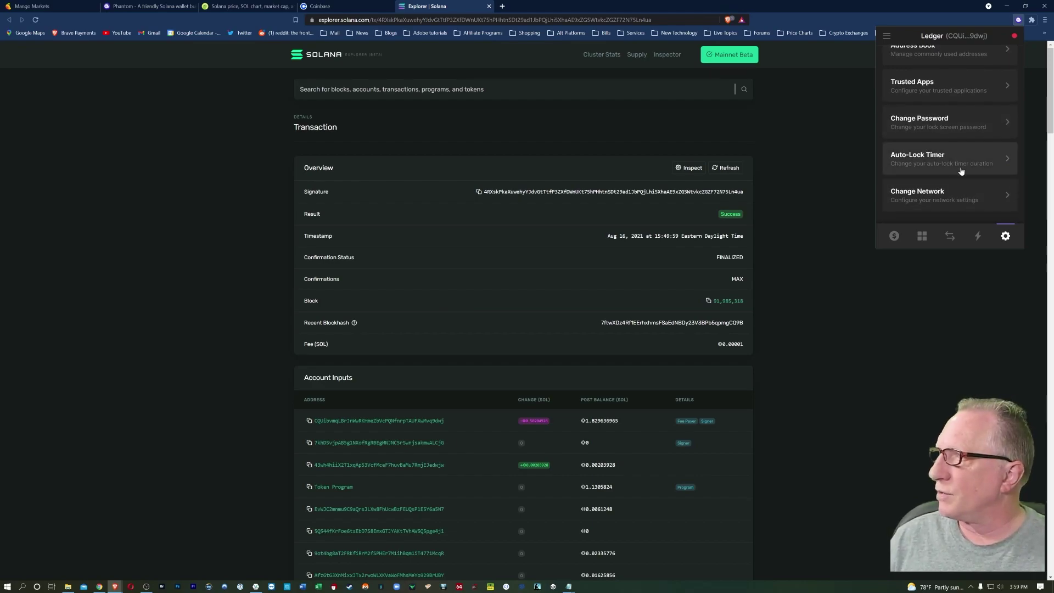
scroll(947, 196, down, 1)
scroll(947, 196, down, 2)
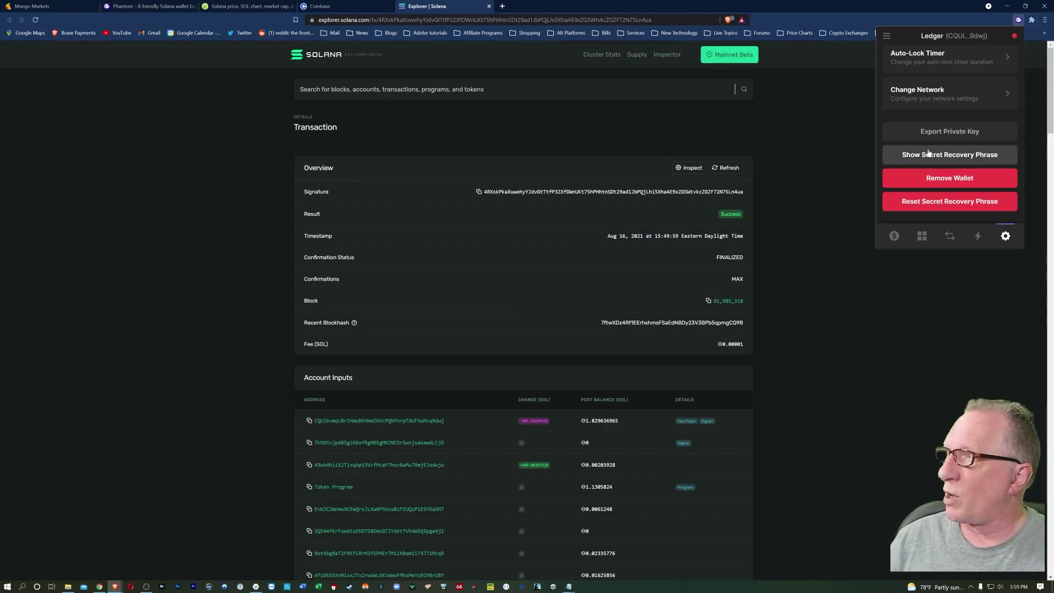
click(885, 37)
Switch to the Main Wallet and look through its settings list
click(909, 55)
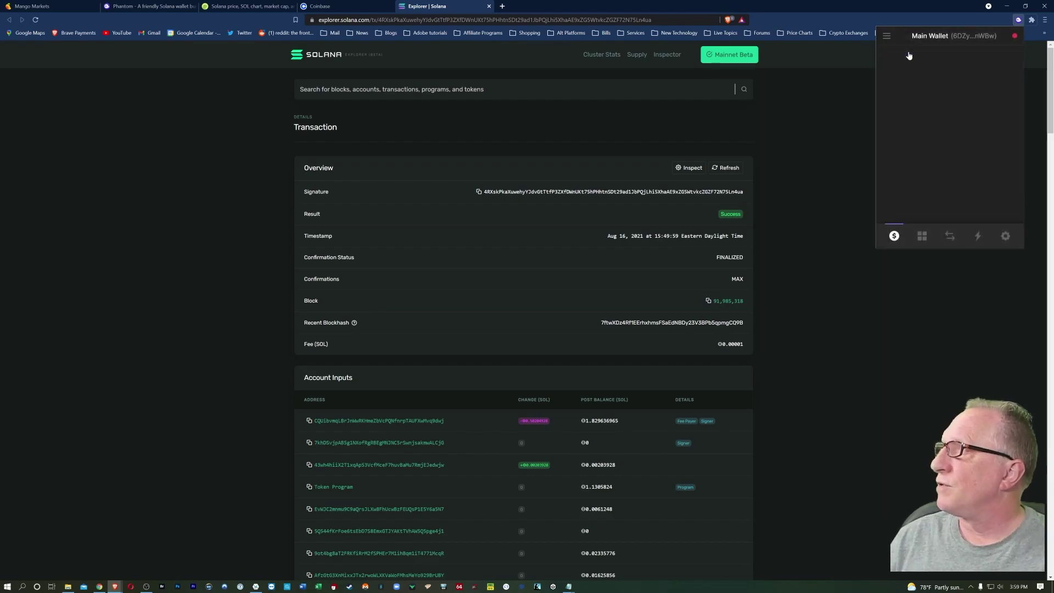
click(1005, 237)
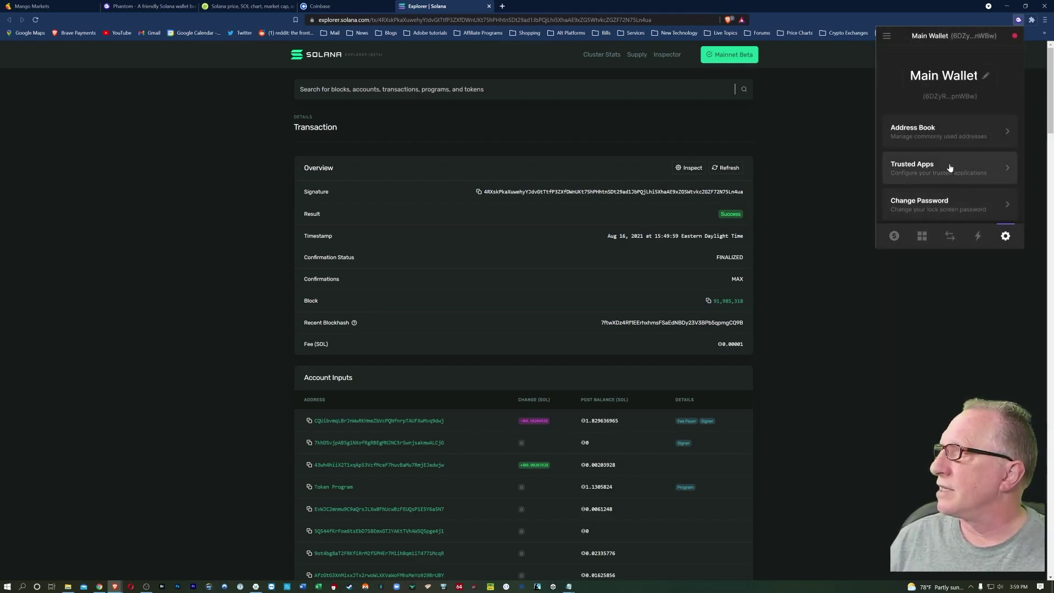
scroll(958, 181, down, 2)
scroll(958, 181, down, 1)
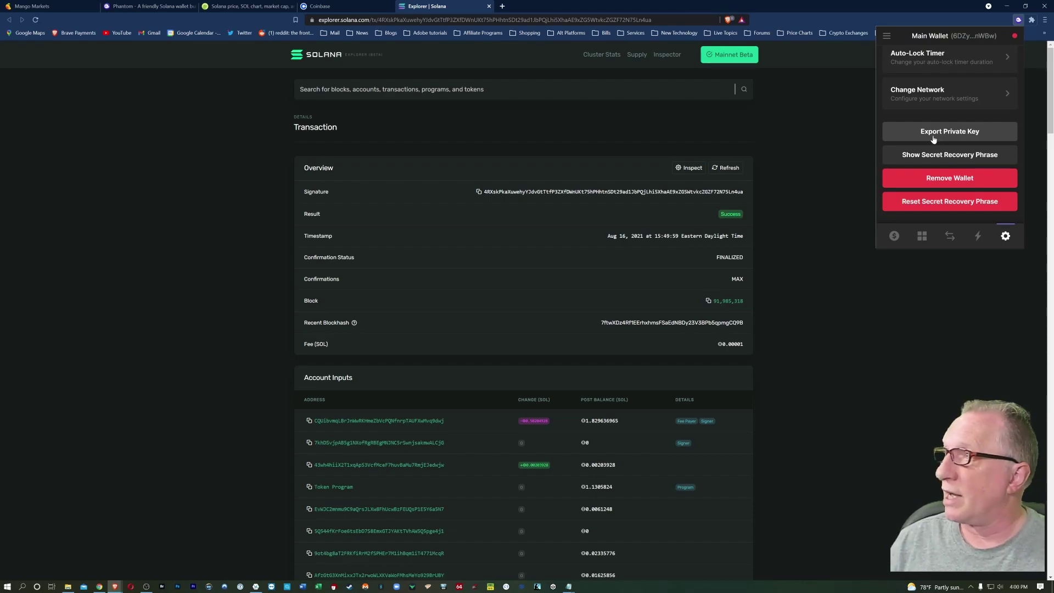
scroll(946, 99, up, 3)
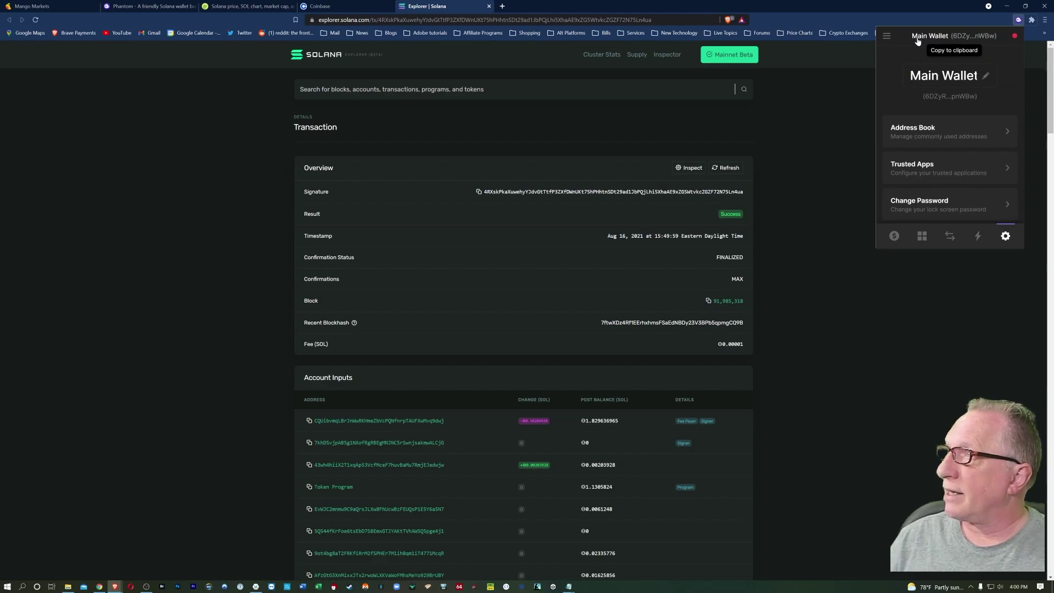
Select the unused Wallet 3 and remove it through its settings
click(886, 35)
click(901, 84)
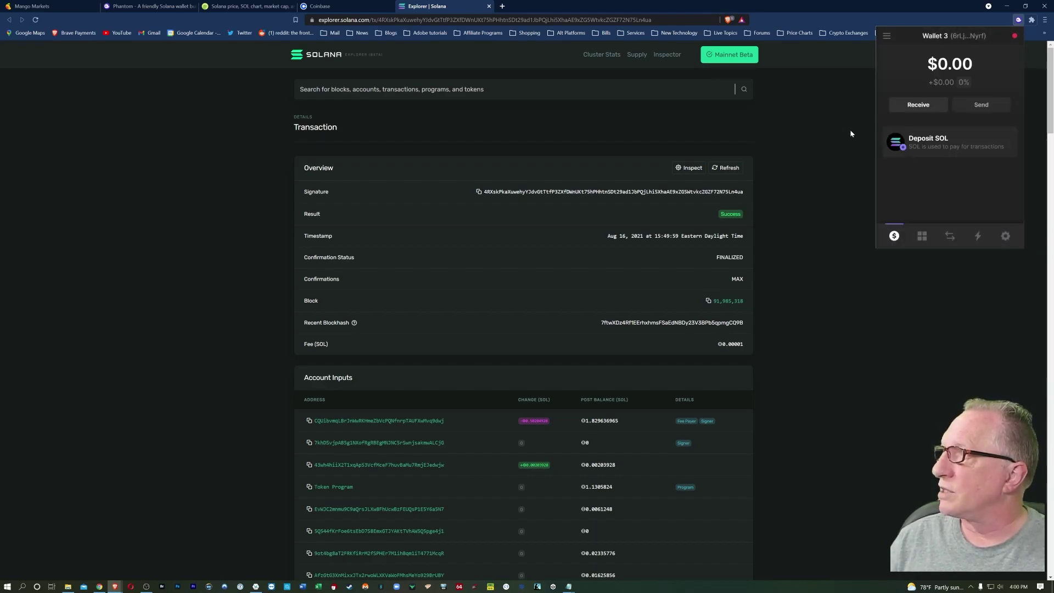
click(1005, 235)
scroll(941, 186, down, 5)
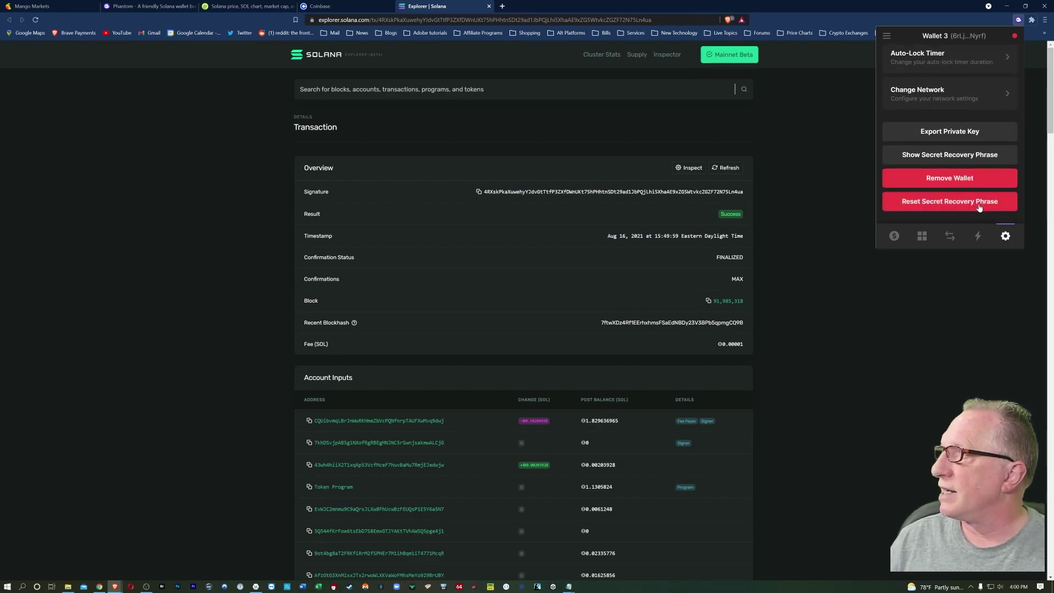
click(944, 180)
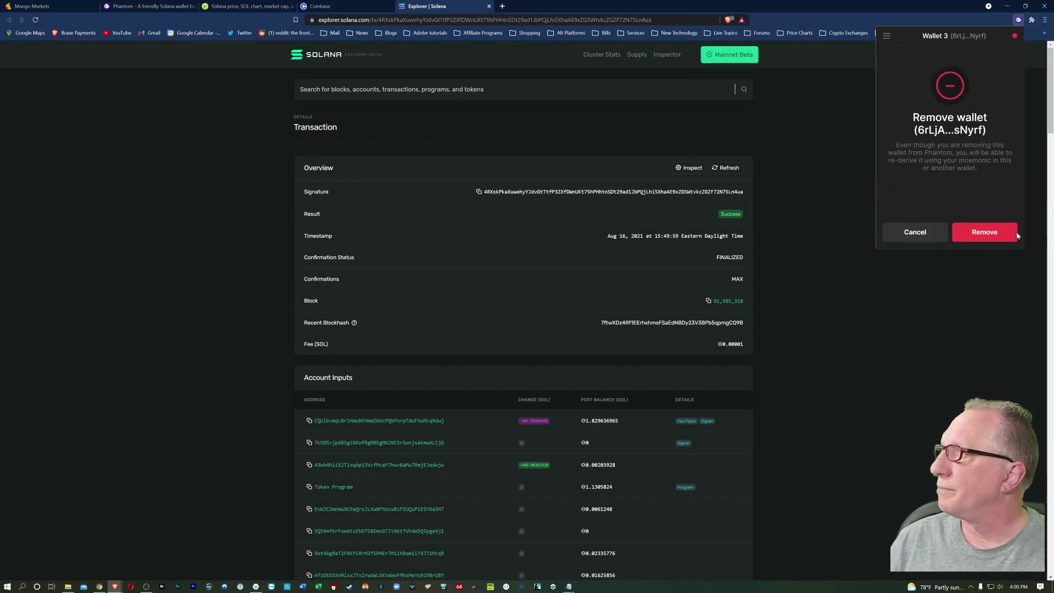
click(984, 233)
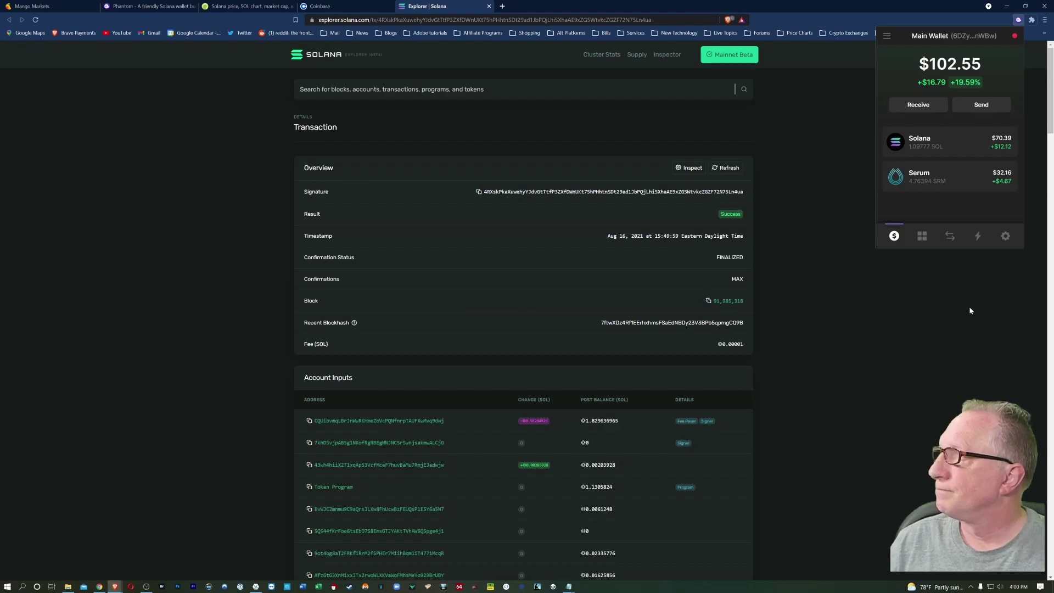
click(886, 35)
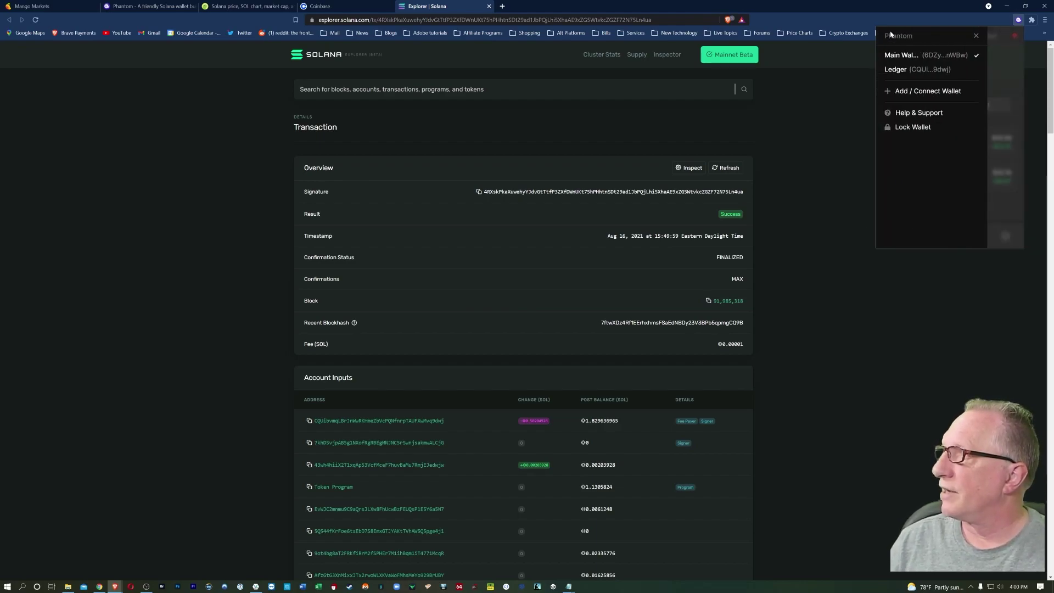
click(909, 61)
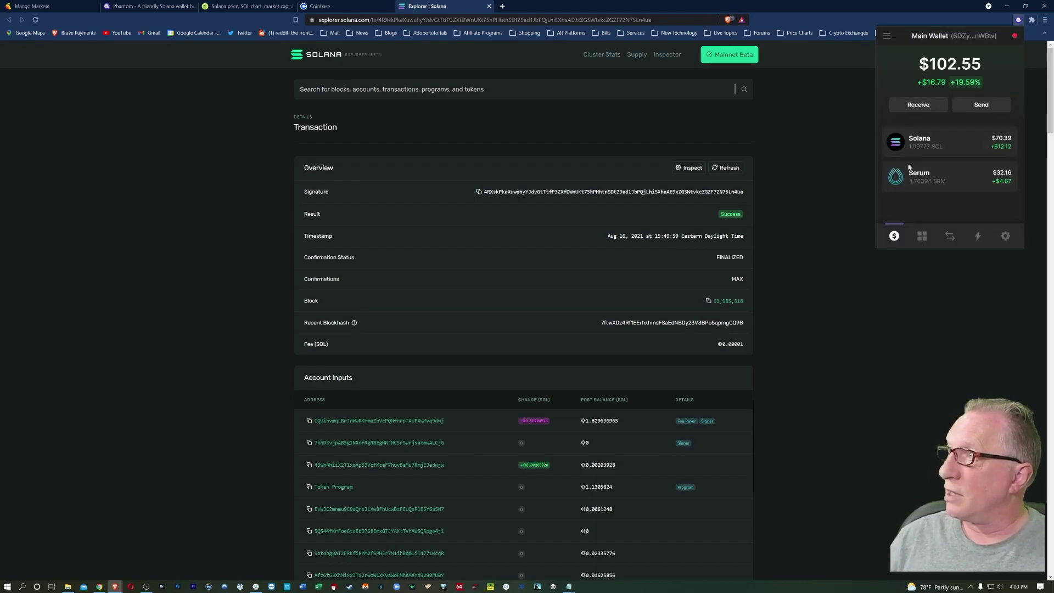
click(950, 237)
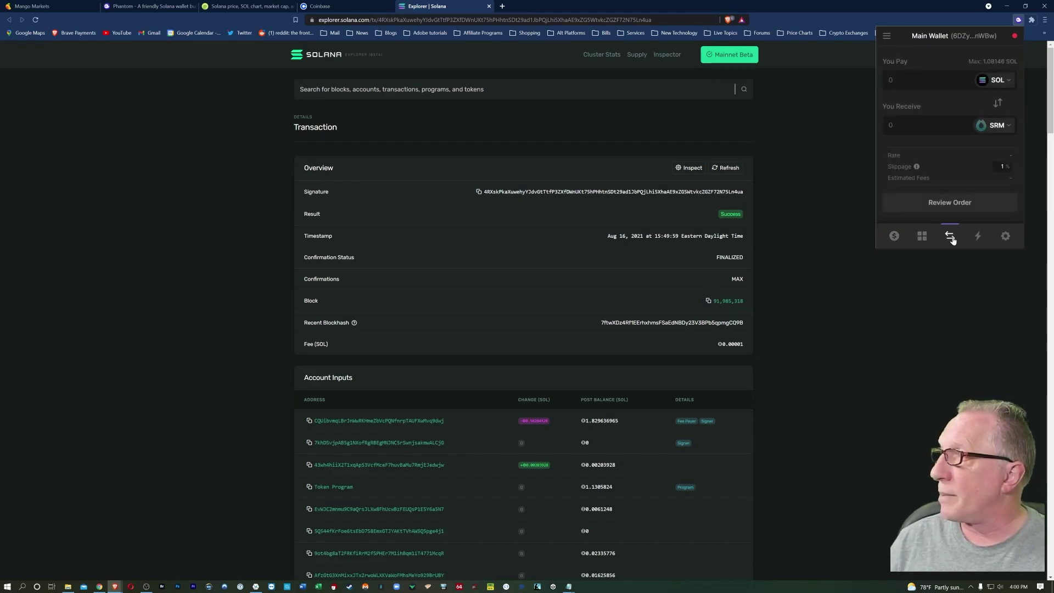
click(886, 36)
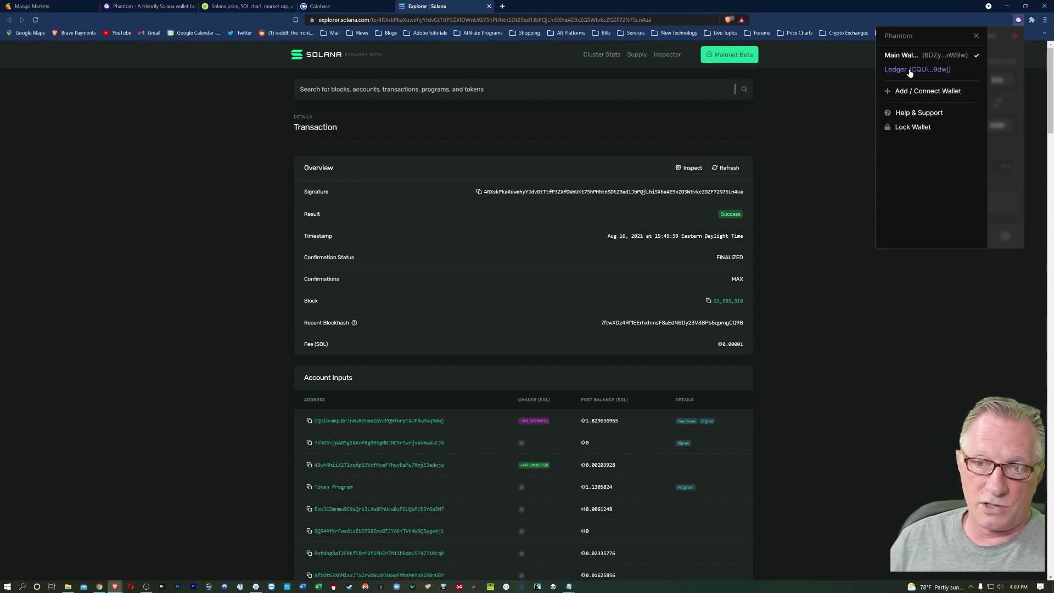
click(903, 55)
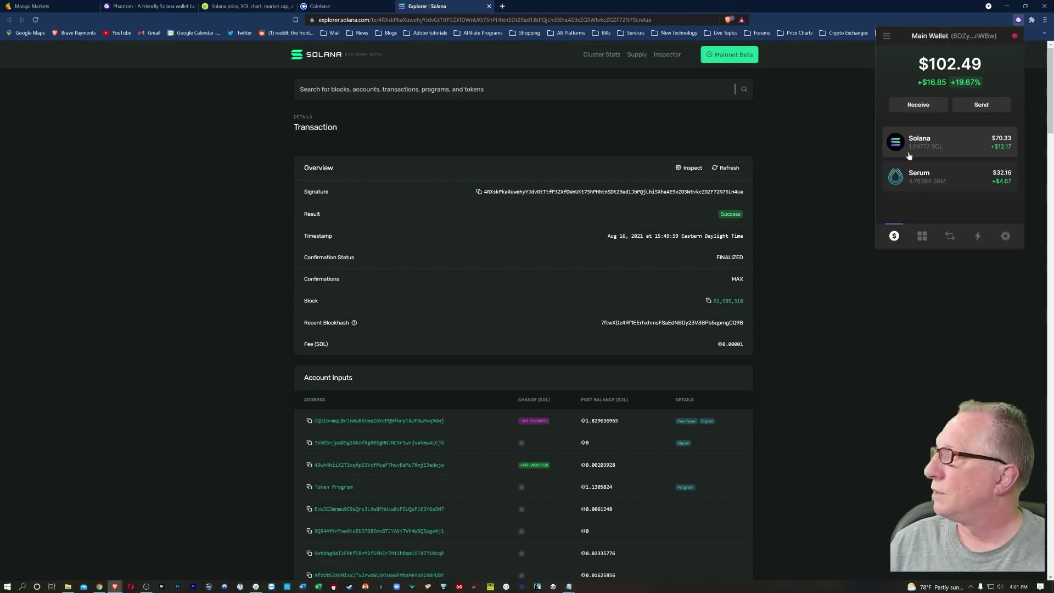